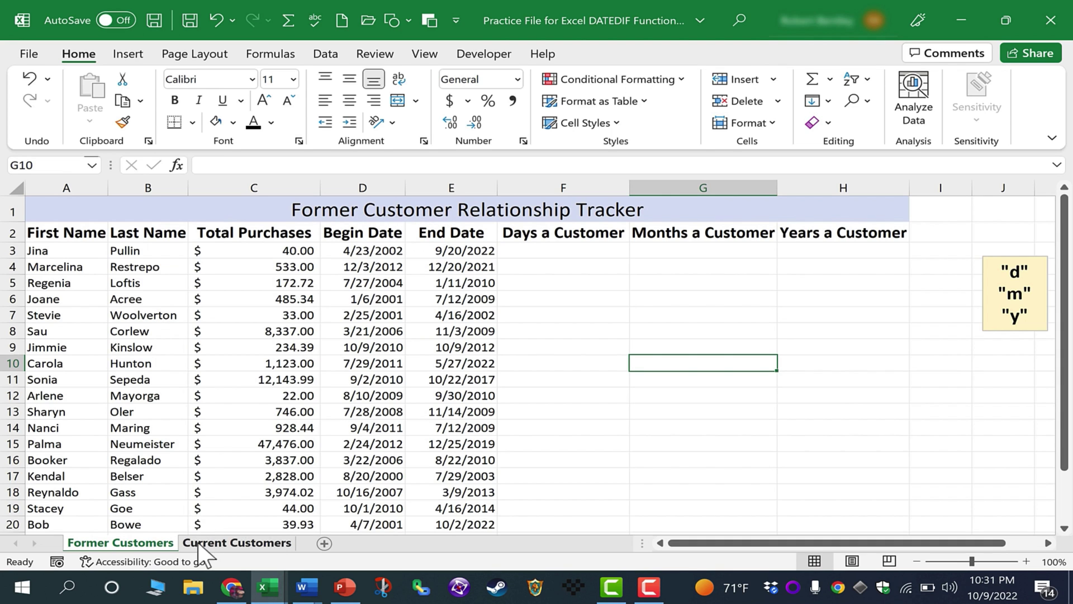
Enter =DATEDIF(D3,E3,"d") in F3, giving 7455 days for the first former customer
left_click(228, 541)
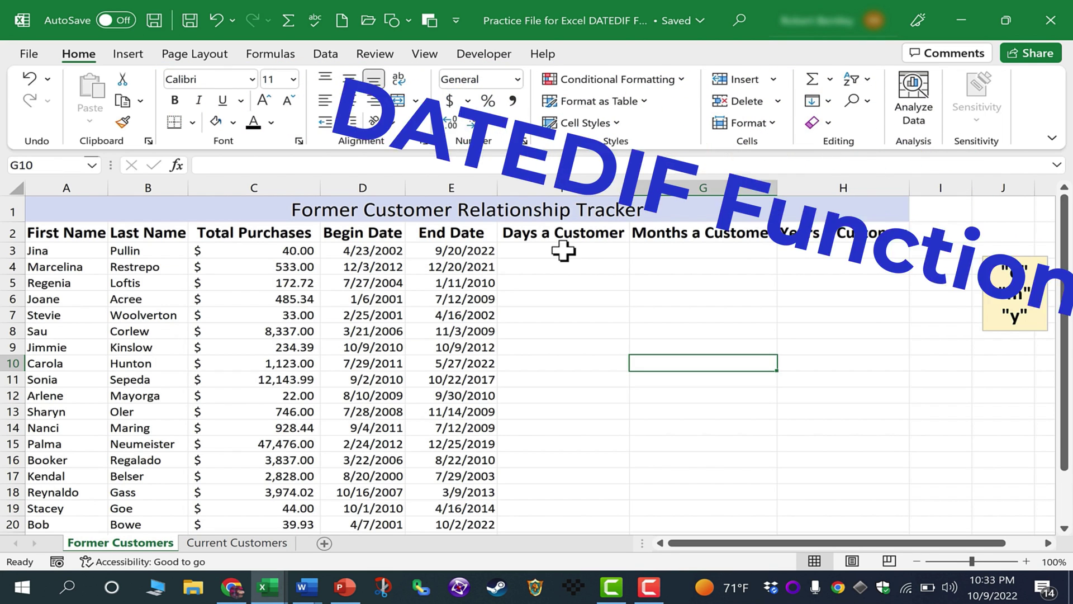
left_click(565, 251)
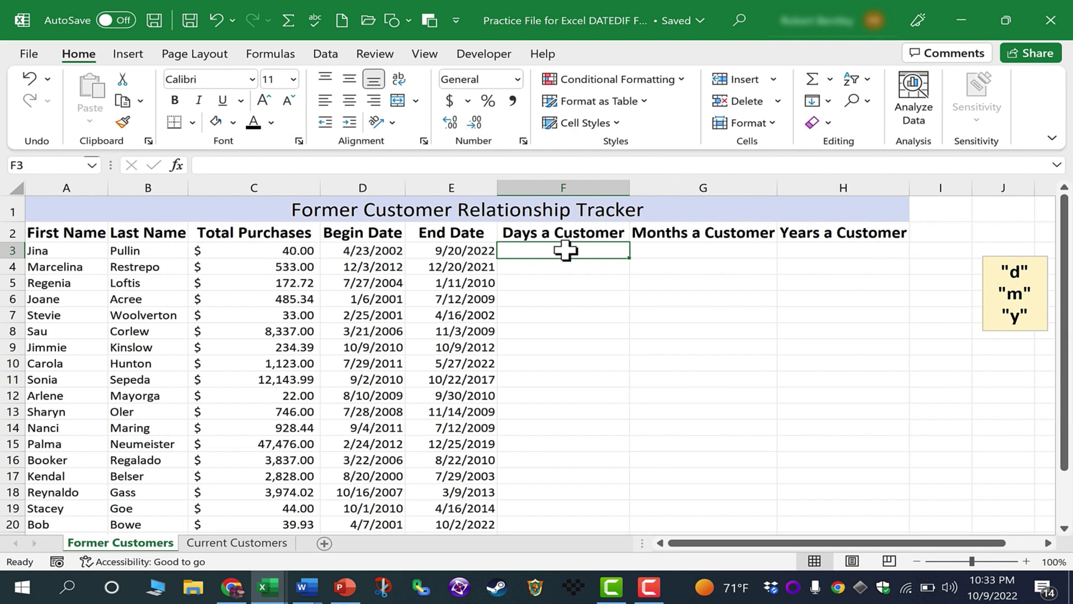
type("=d")
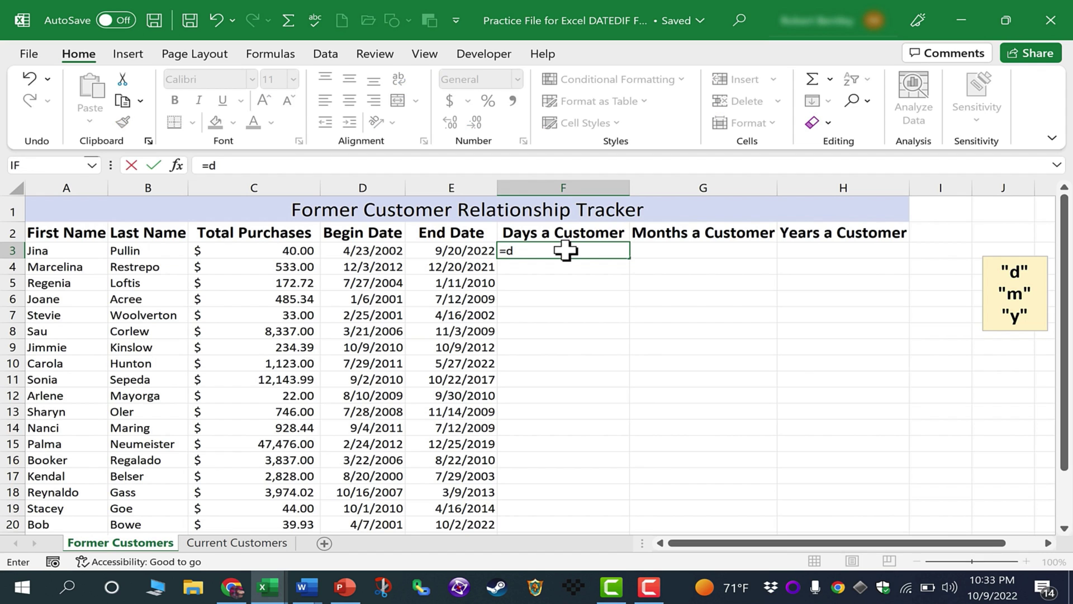
type("ate")
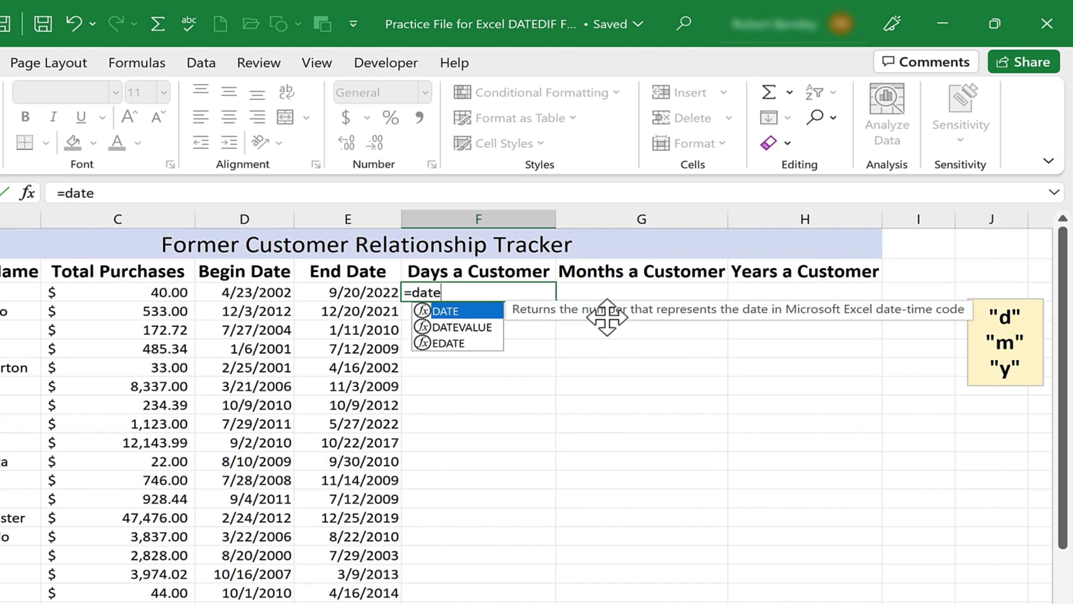
type("dif")
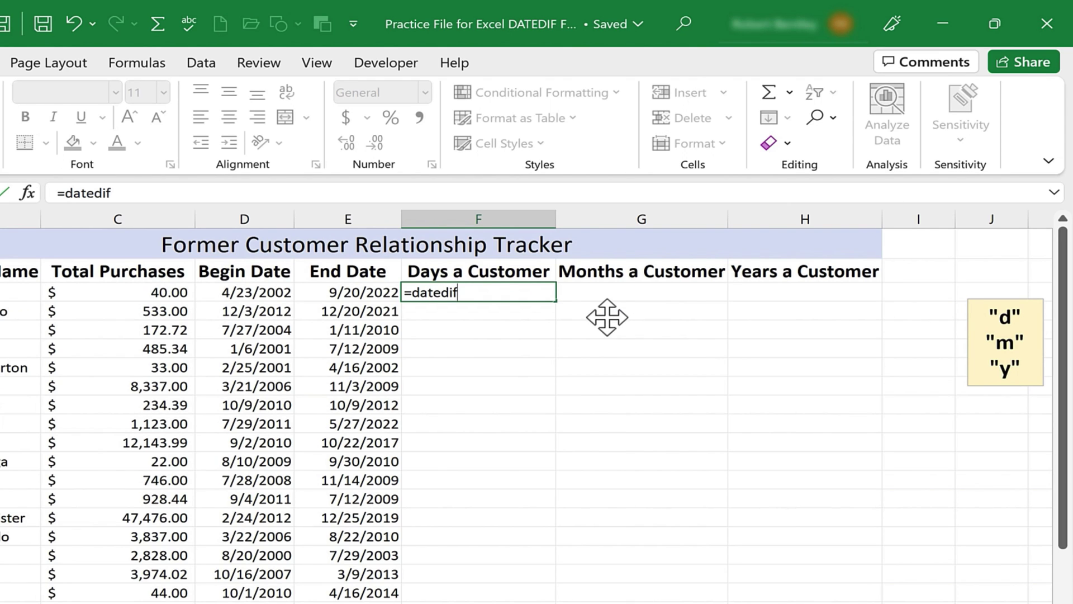
type("(")
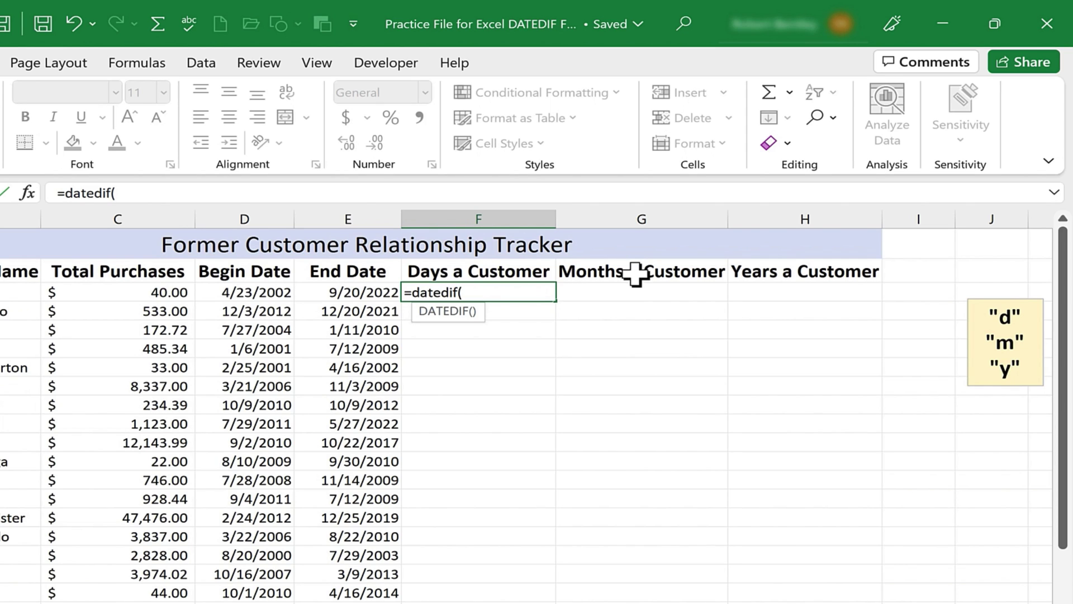
left_click(253, 292)
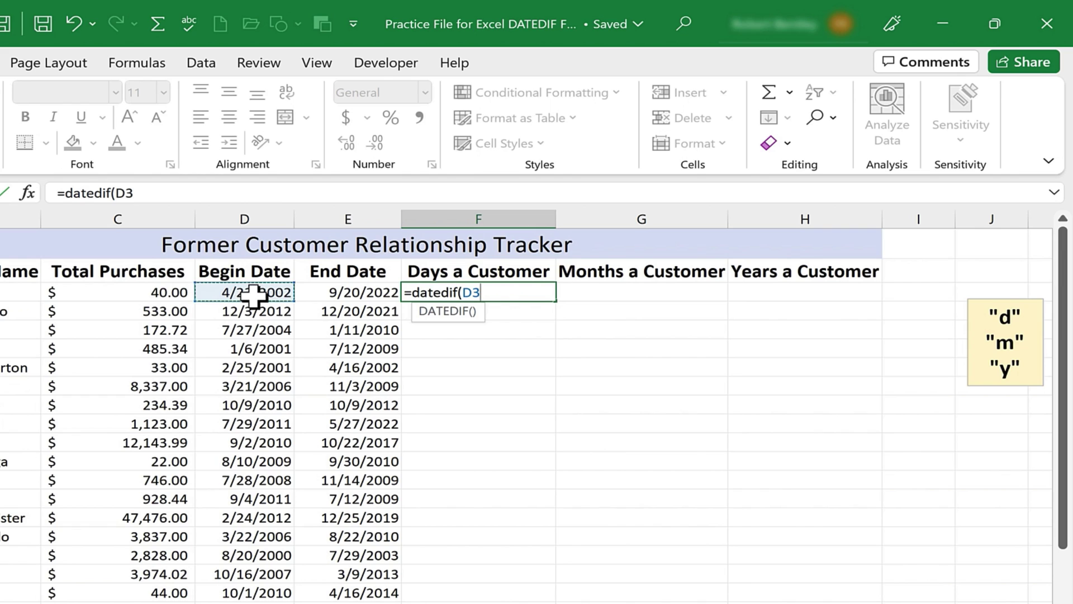
type(",")
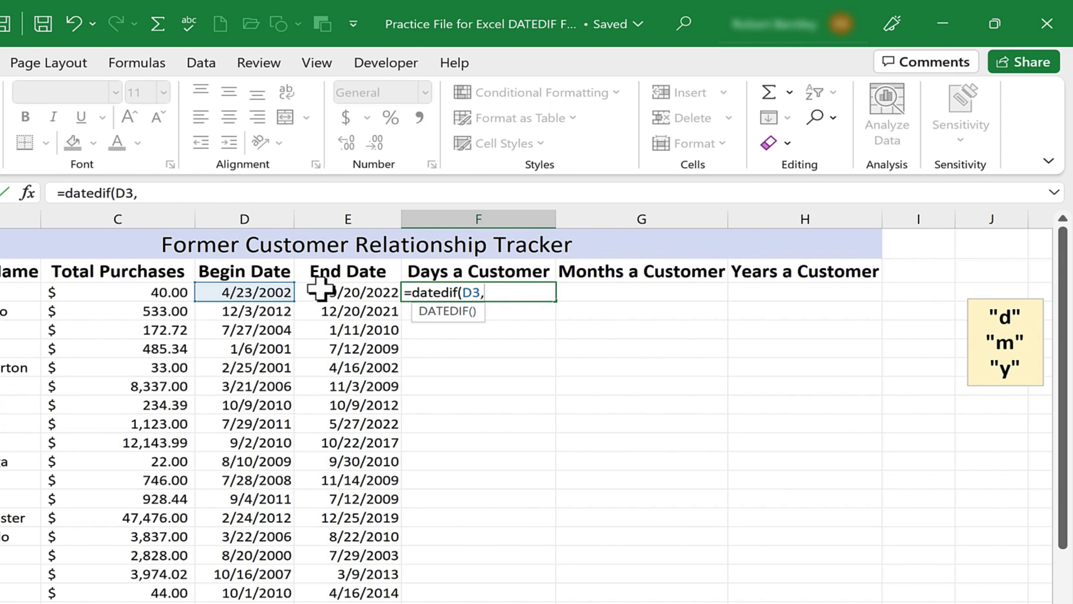
left_click(374, 293)
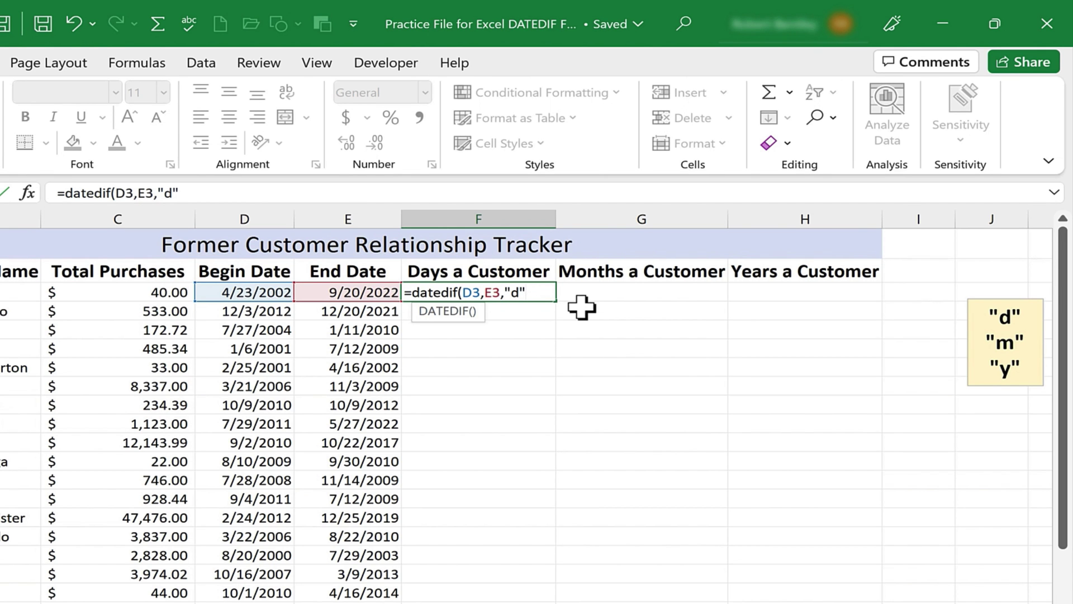
type(")")
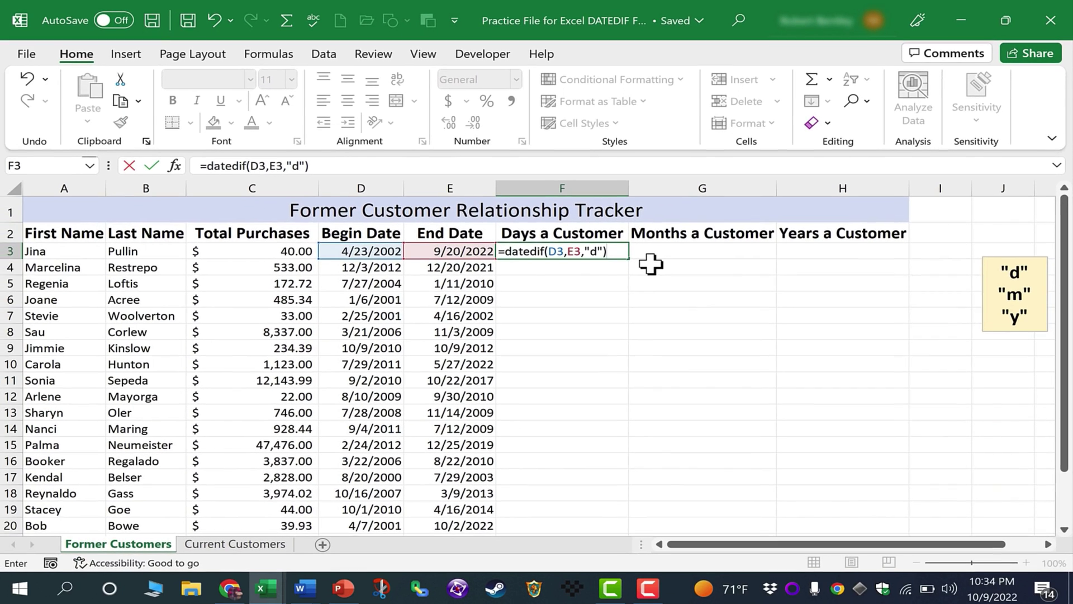
key("Return")
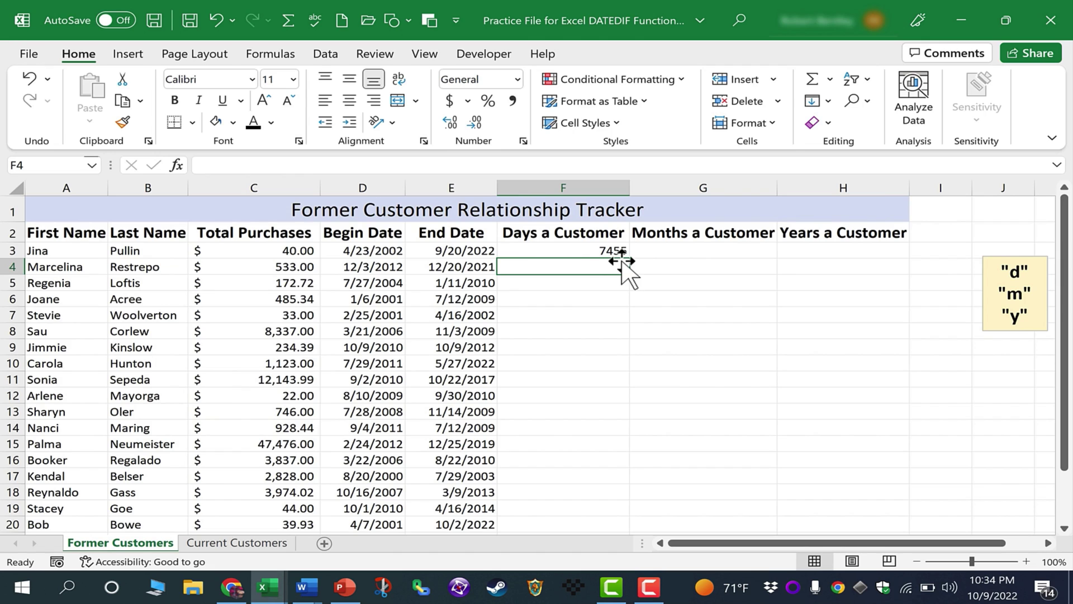
Copy F3's days formula down column F, exposing a #NUM! error in F14
left_click(603, 252)
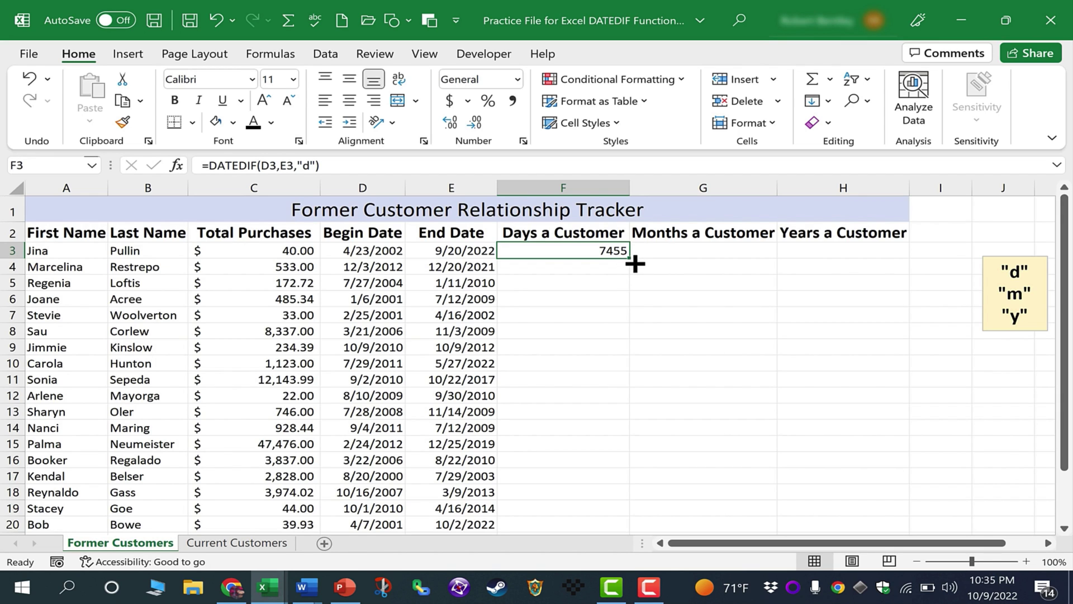
double_click(630, 258)
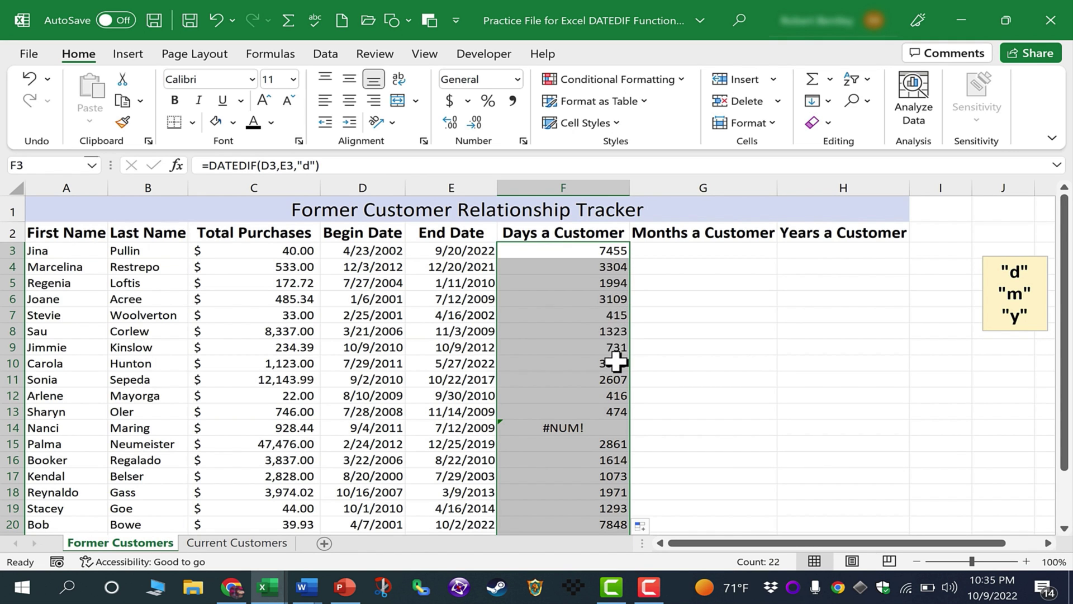
scroll(613, 342, "down", 3)
scroll(614, 383, "up", 3)
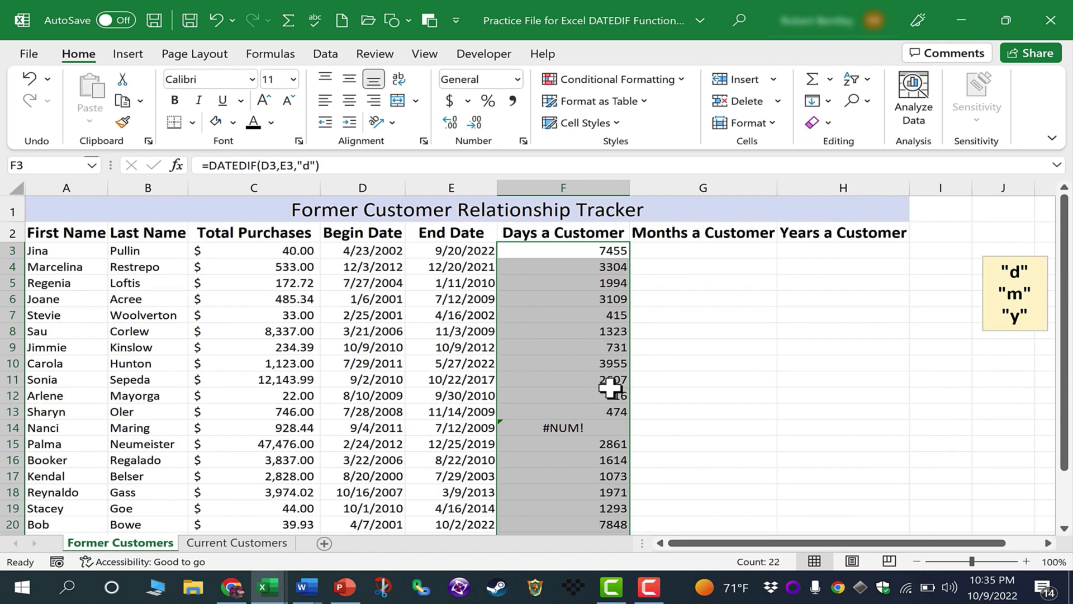
left_click(584, 442)
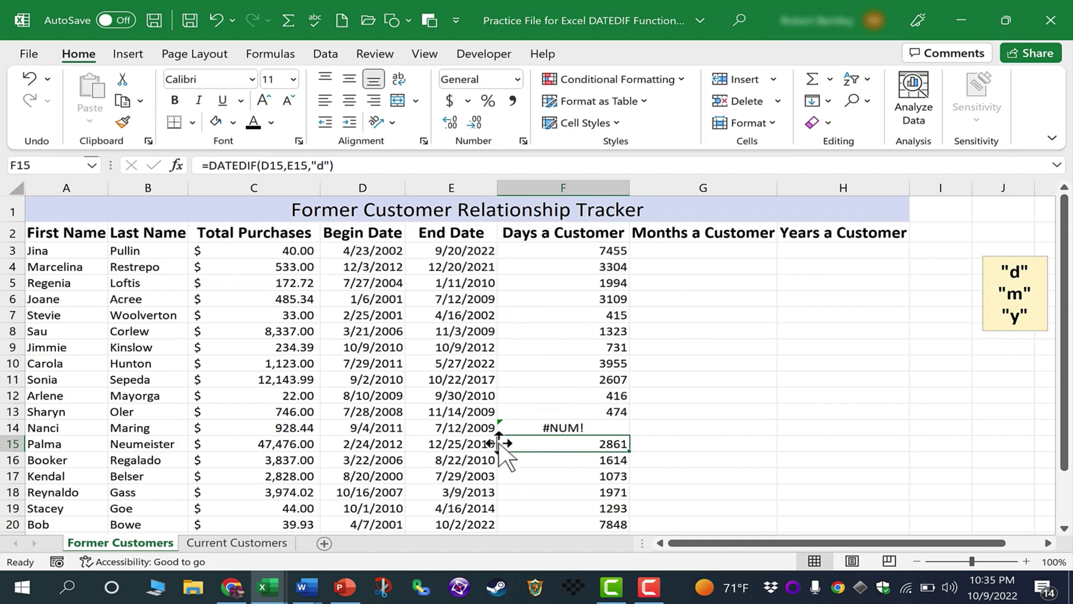
Change E14's End Date year from 2009 to 2019 so F14 shows 2868 days
left_click(385, 428)
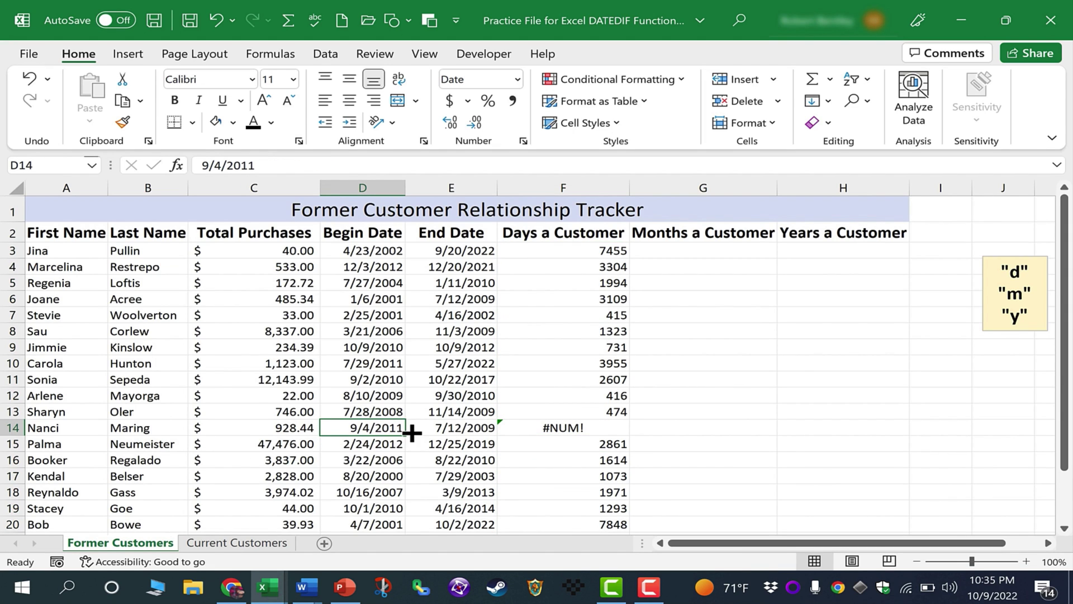
double_click(475, 432)
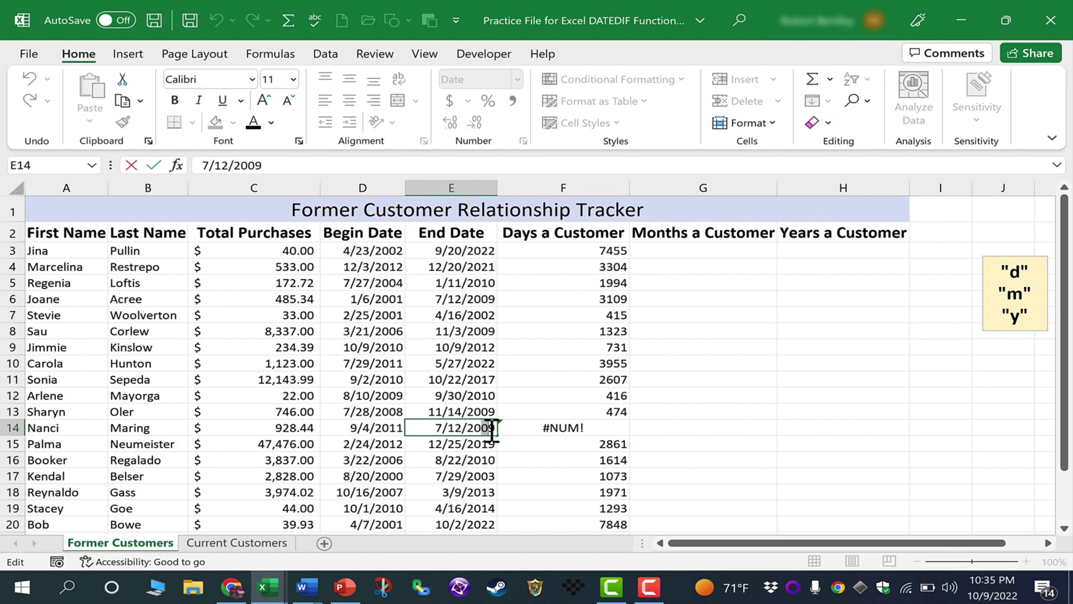
type("1")
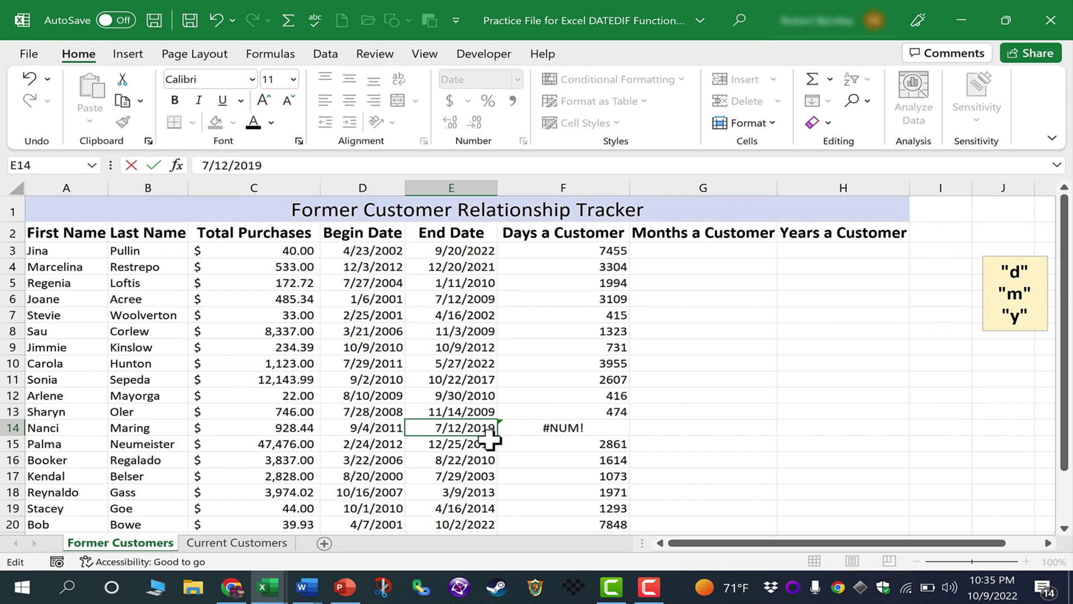
key("Return")
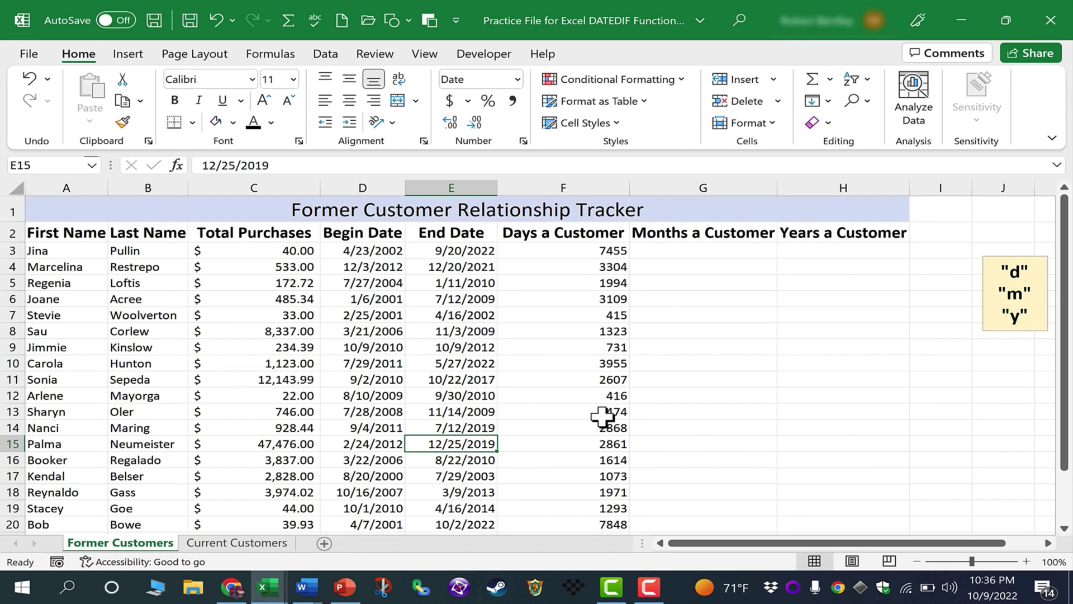
left_click(599, 251)
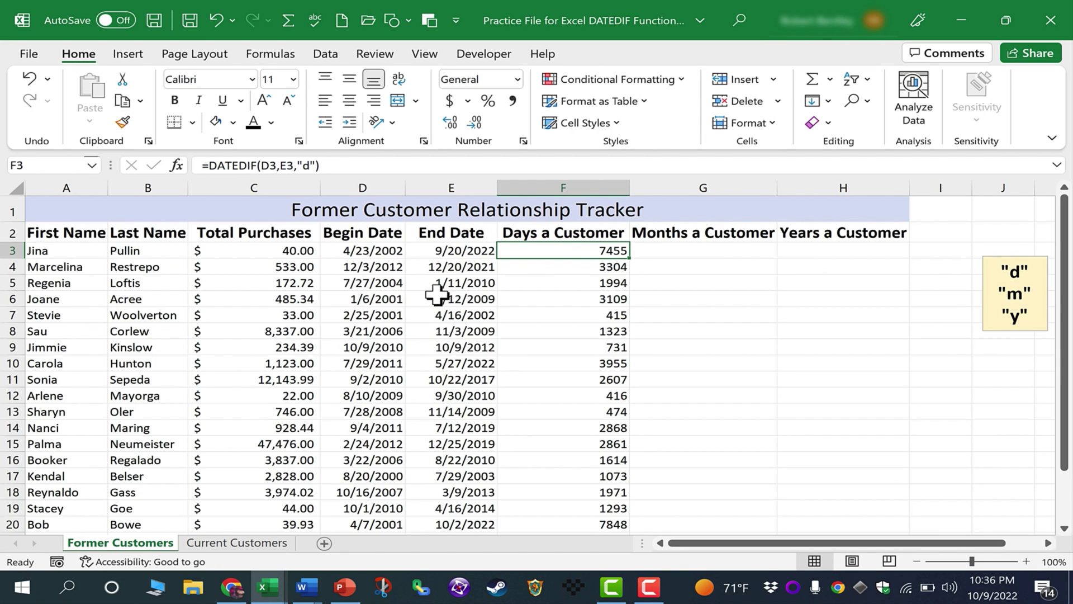
left_click(381, 267)
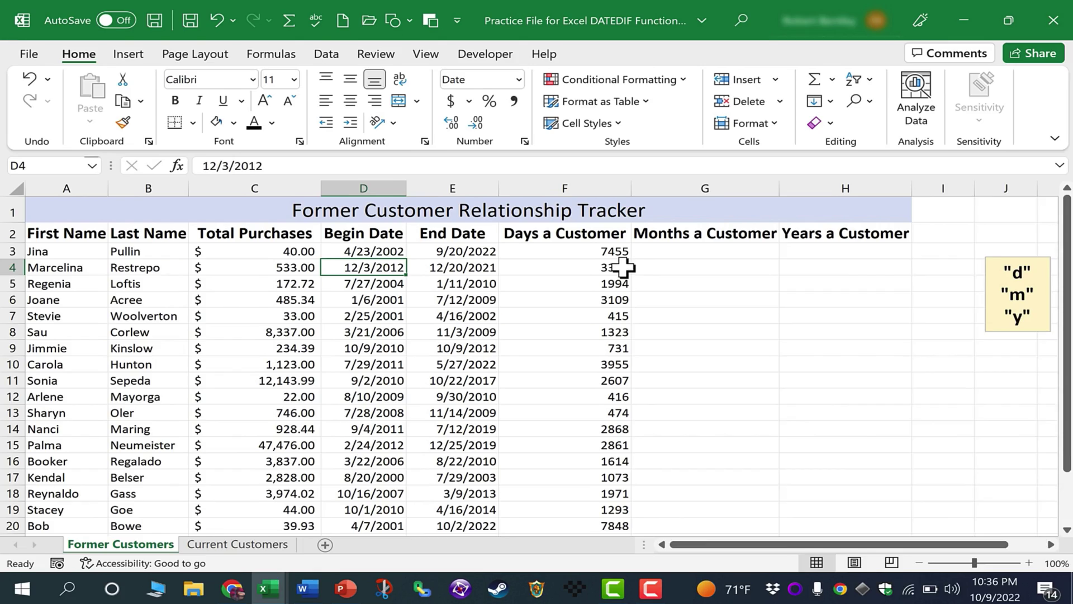
left_click(719, 251)
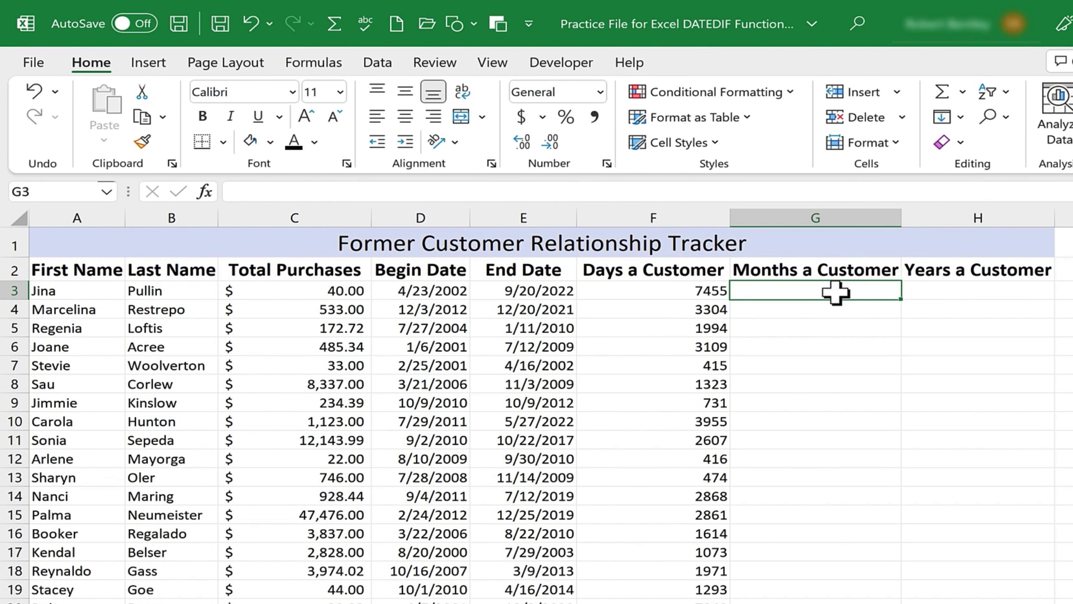
Enter =DATEDIF(D3,E3,"m") in G3, showing 244 months, and fill it down column G
type("=datedif(")
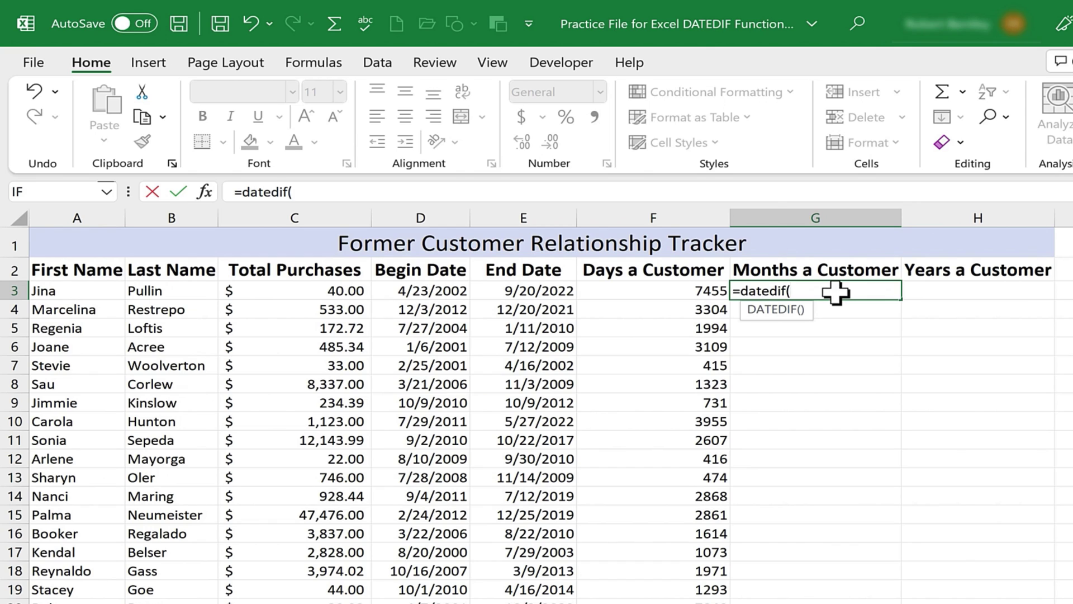
left_click(426, 291)
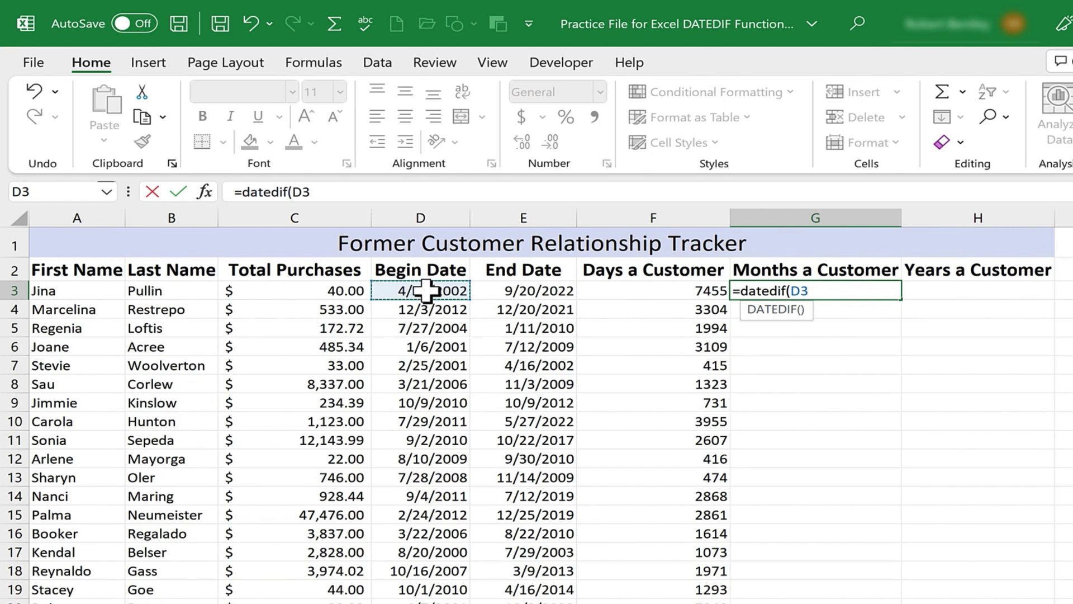
type(",e3,")
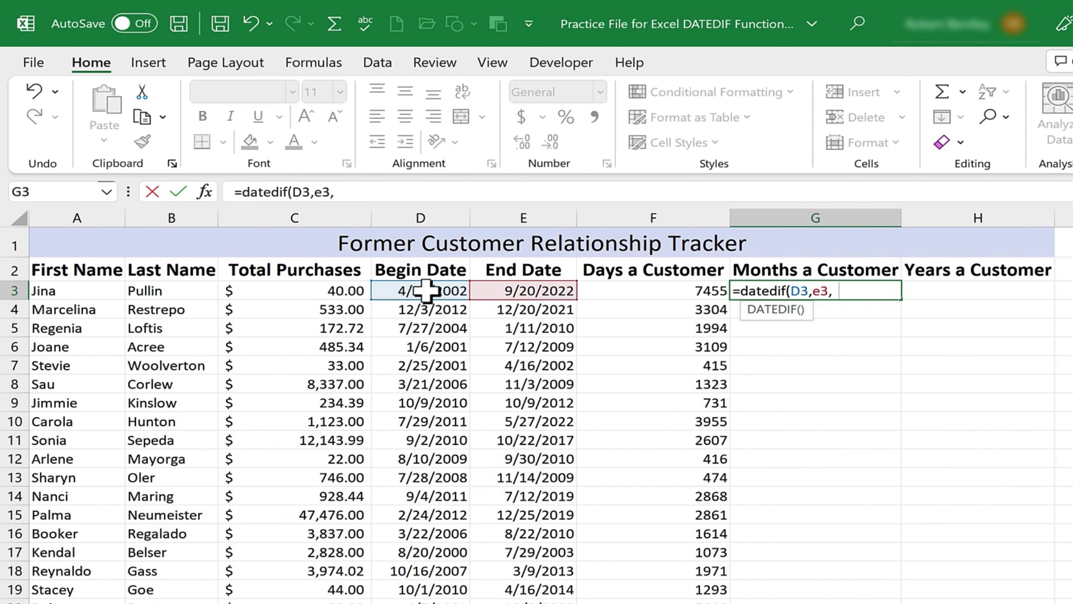
type("\"m\")")
key("Return")
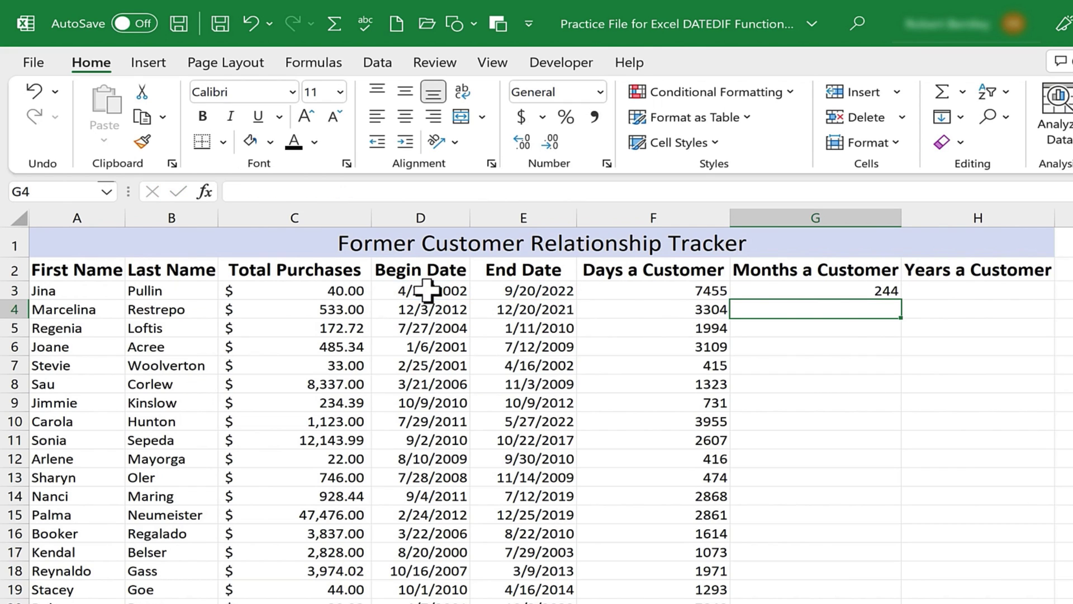
left_click(875, 291)
double_click(901, 301)
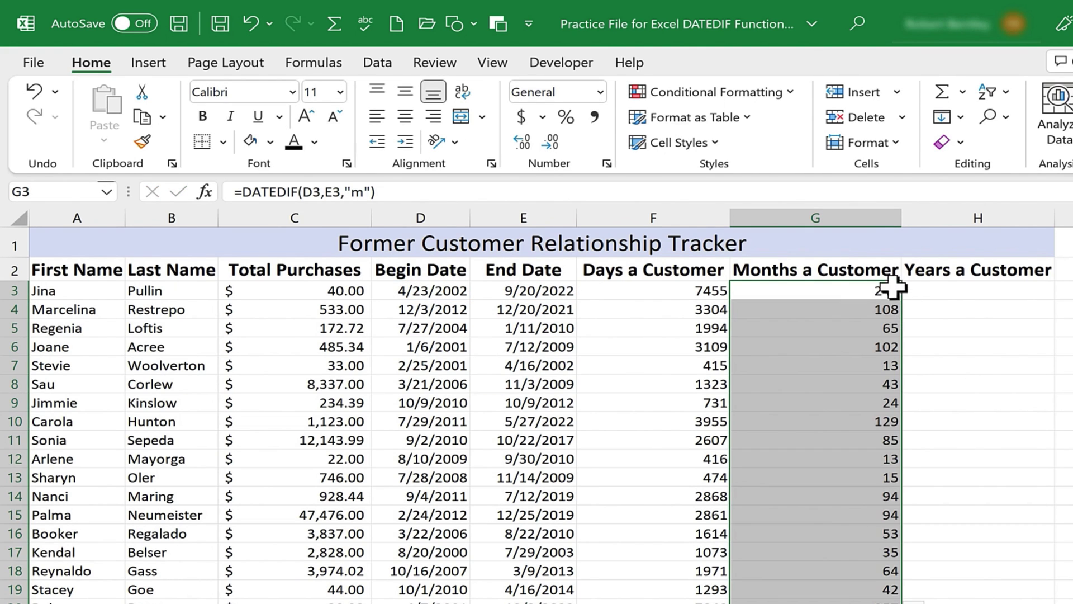
left_click(999, 295)
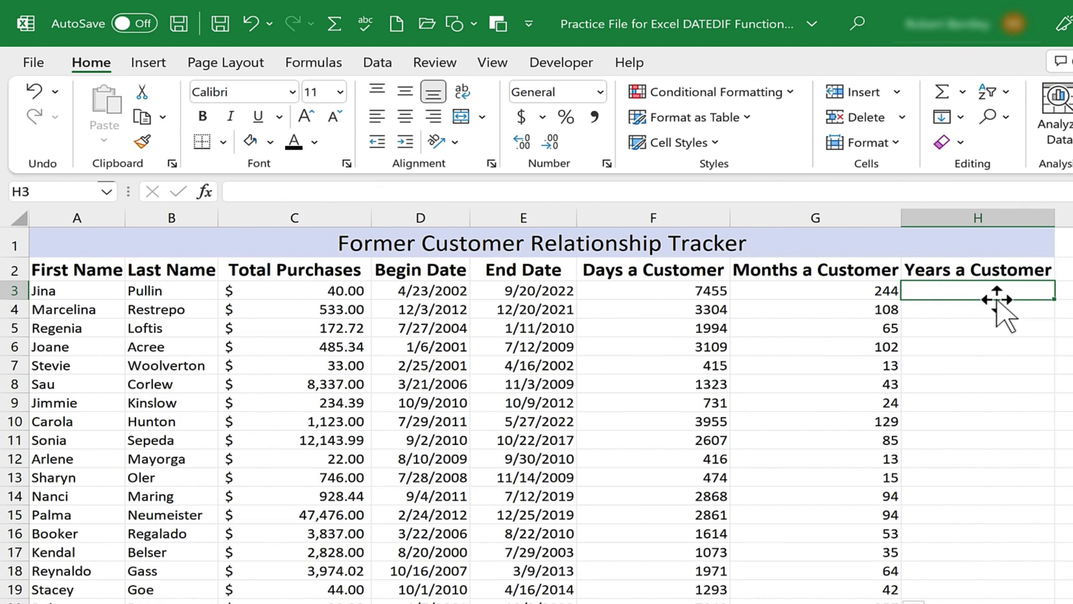
Enter =DATEDIF(D3,E3,"y") in H3, showing 20 years, and fill it down column H
type("=da")
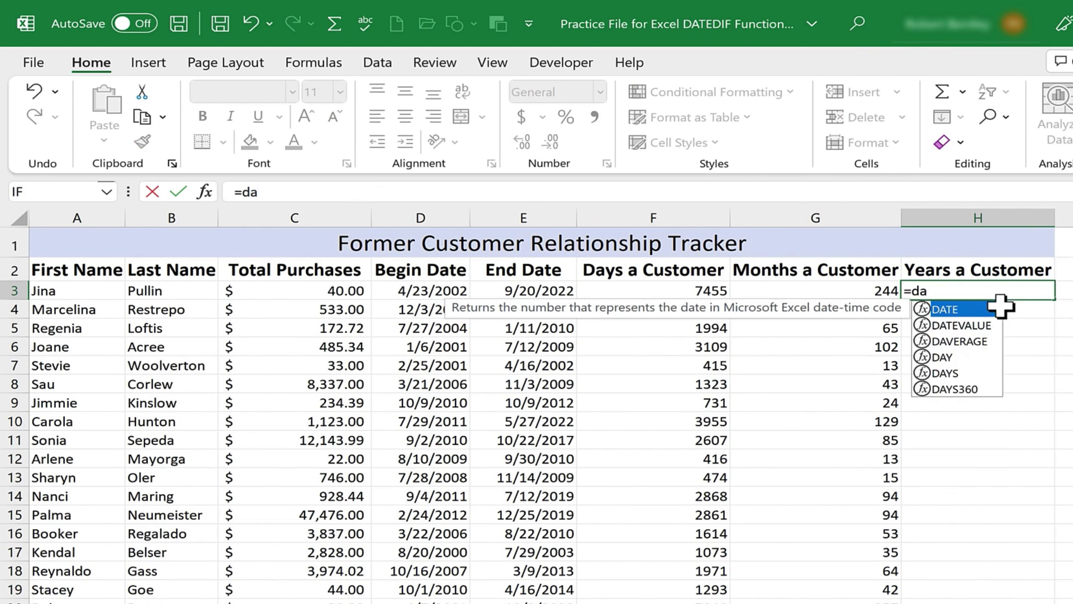
type("tedif(")
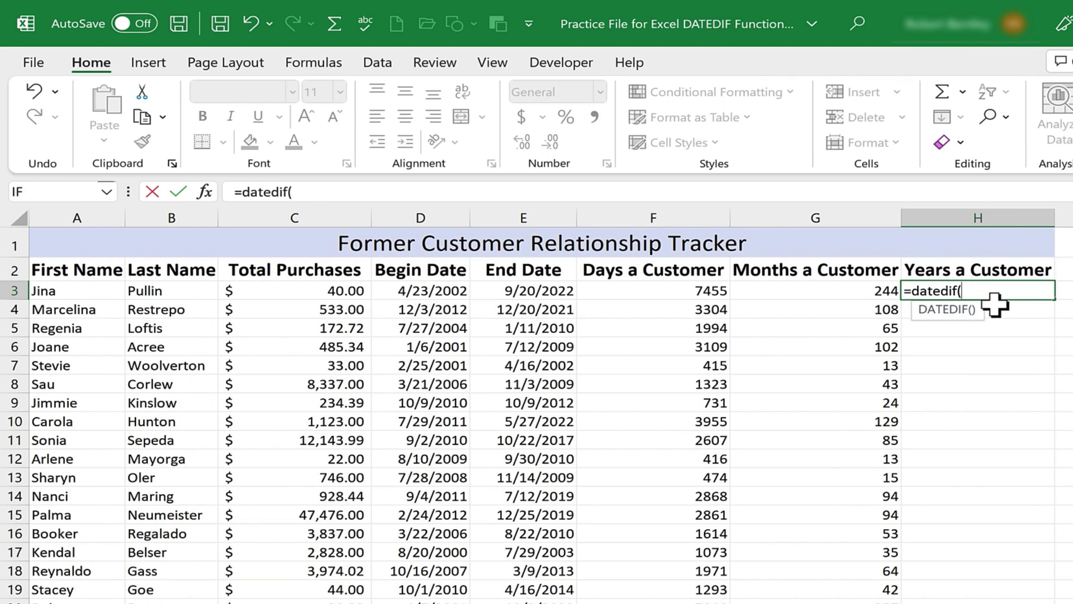
left_click(429, 289)
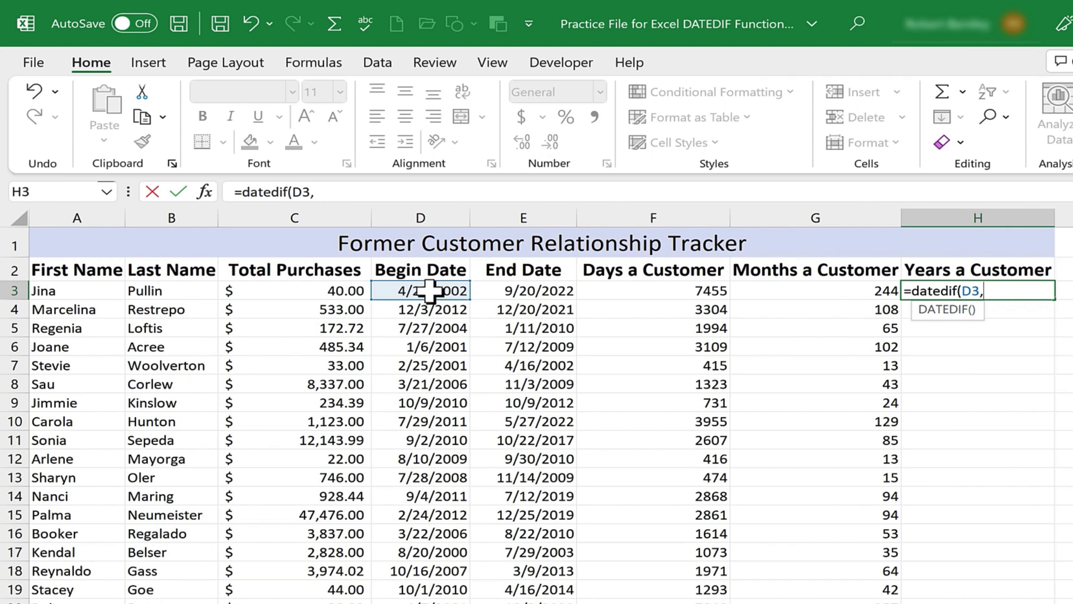
type(",")
left_click(560, 295)
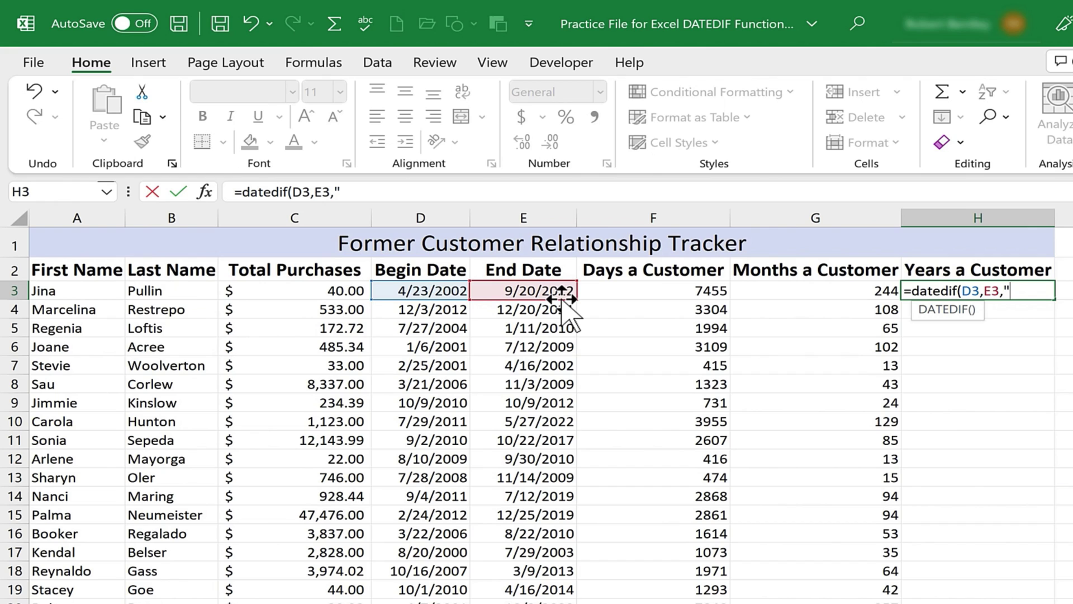
type(",\"y\")")
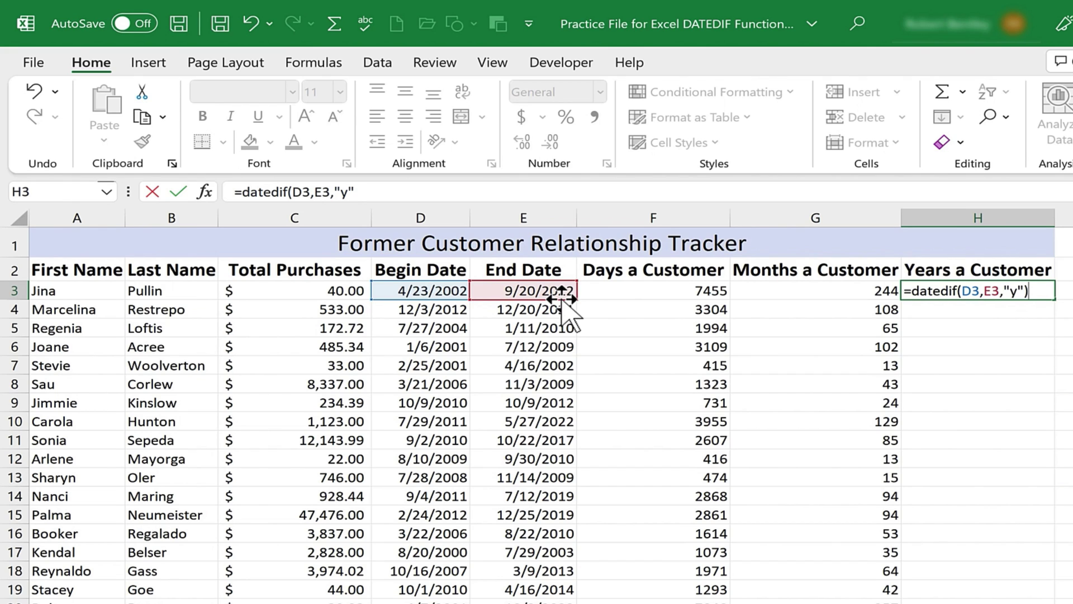
key("Return")
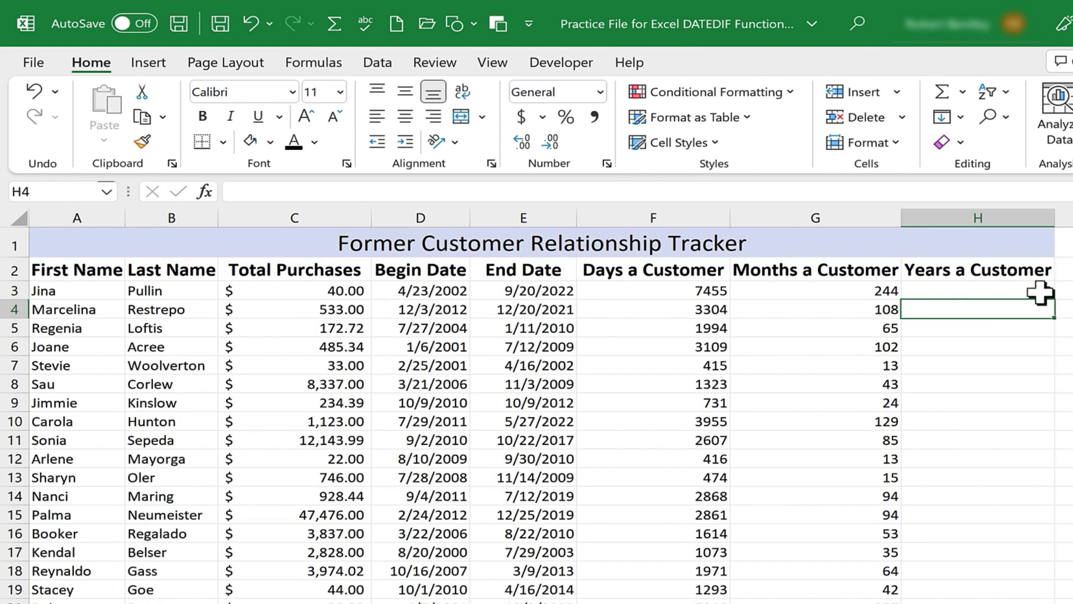
left_click(1045, 293)
double_click(1056, 301)
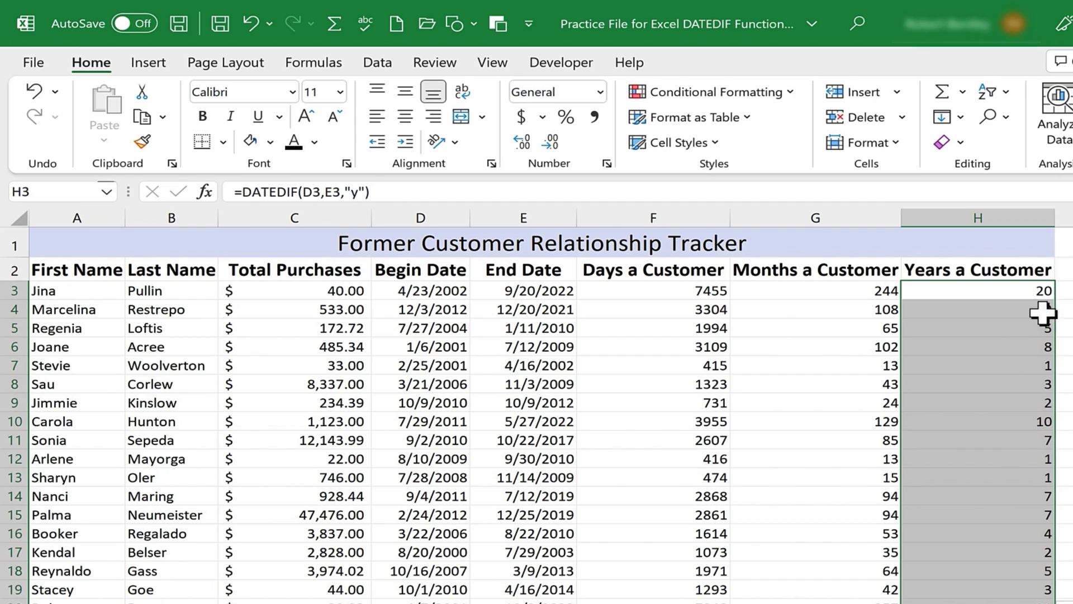
Compare the days, months and years DATEDIF formulas in F3, G3 and H3
left_click(1018, 307)
left_click(911, 290)
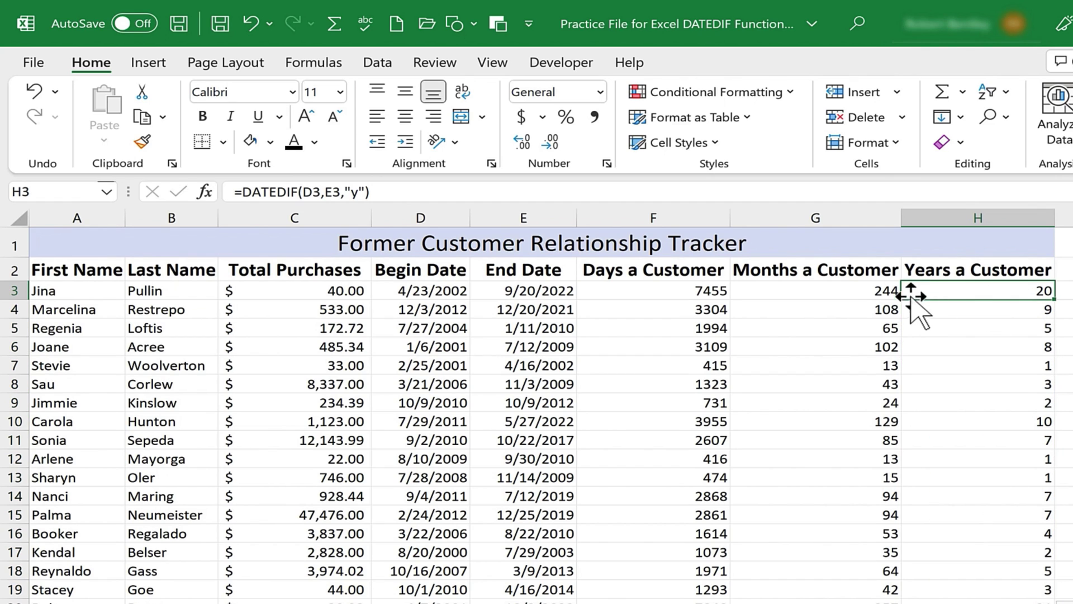
left_click(877, 290)
left_click(700, 292)
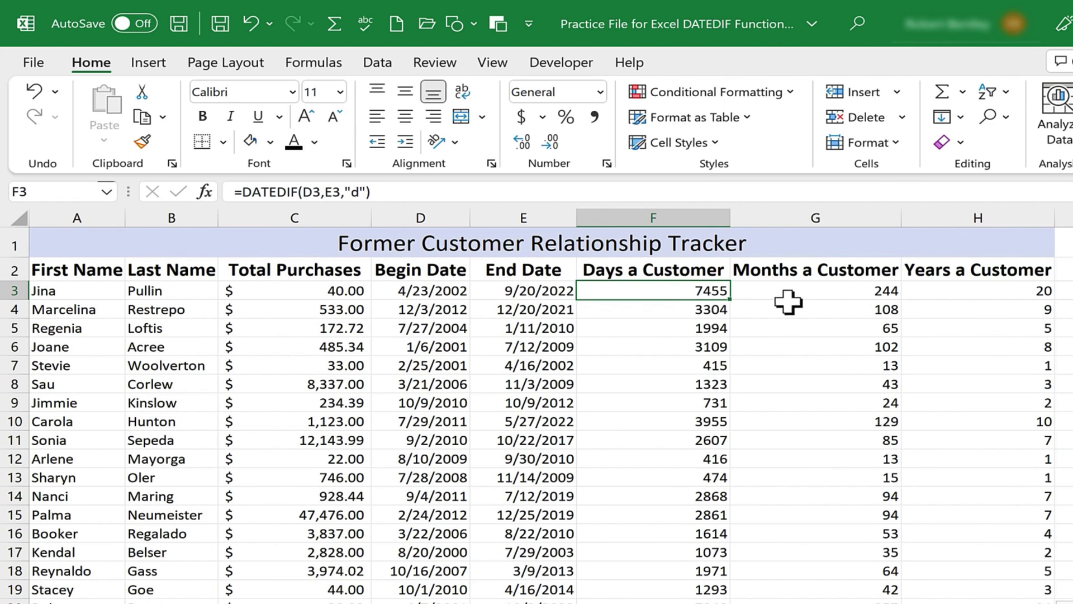
left_click(1032, 291)
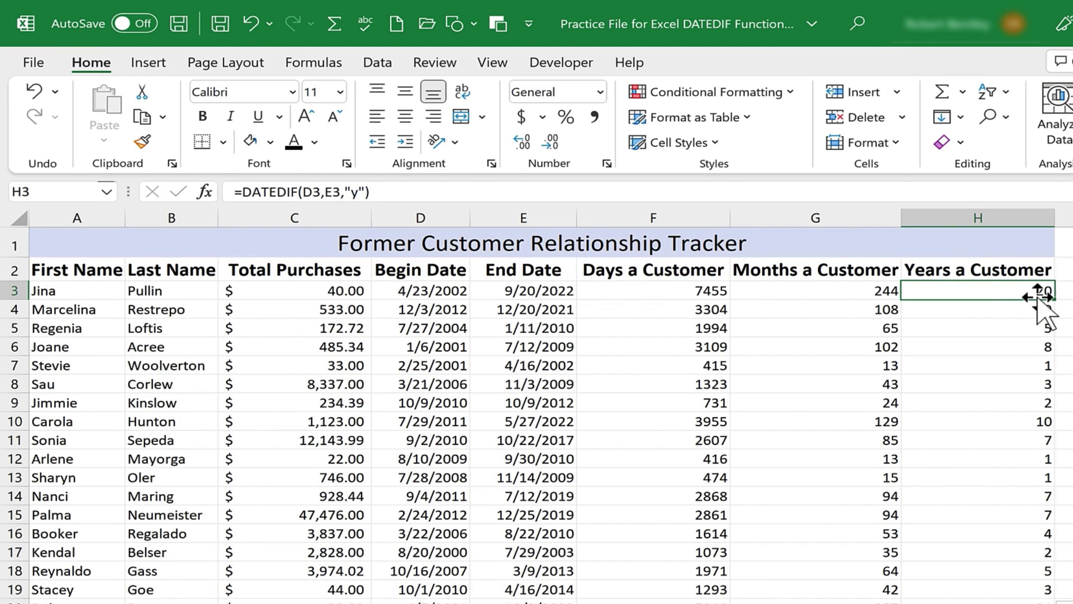
left_click(852, 292)
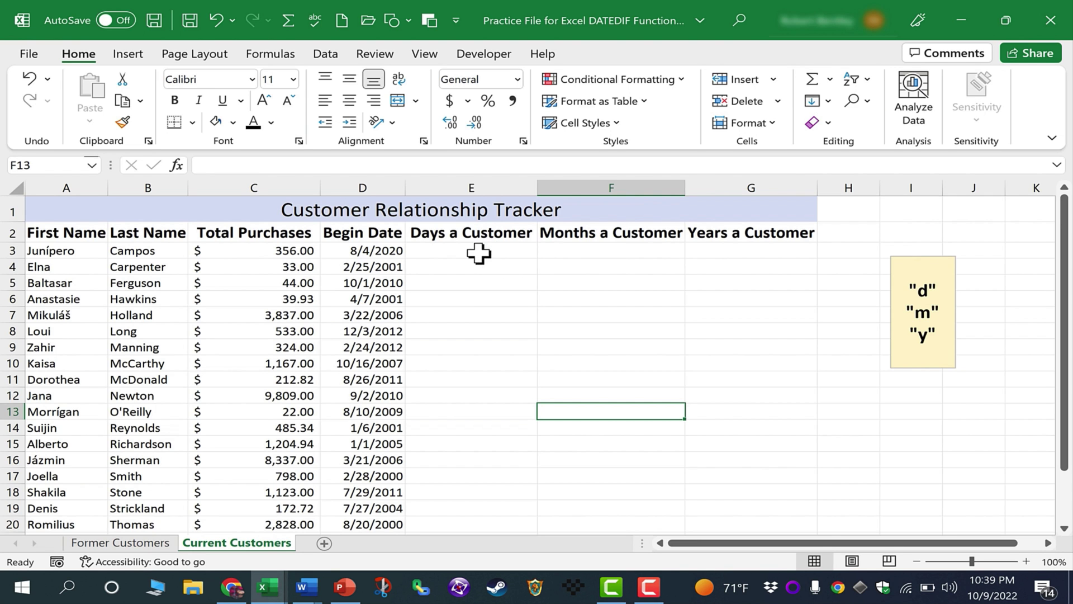
Enter =DATEDIF(D3,TODAY(),"d") in E3, showing 796 days, and fill it down the column
left_click(479, 252)
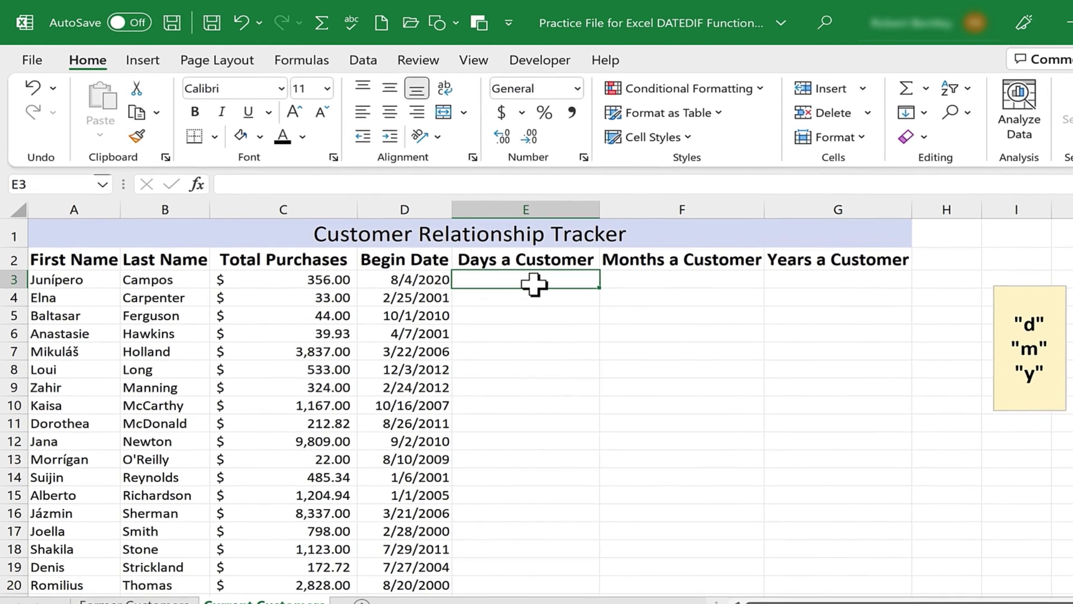
type("=")
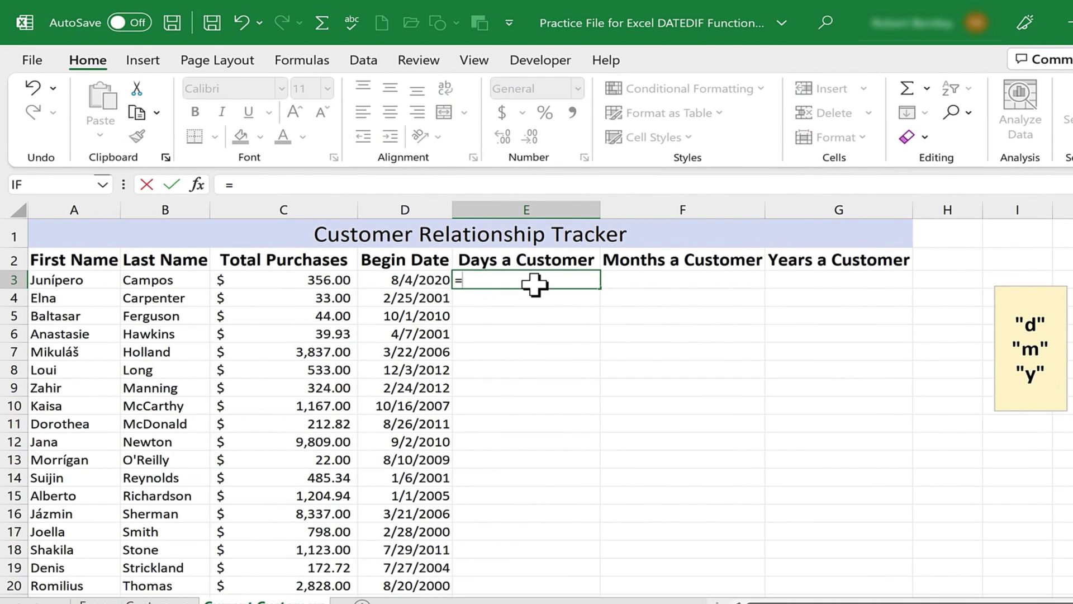
type("datedif(")
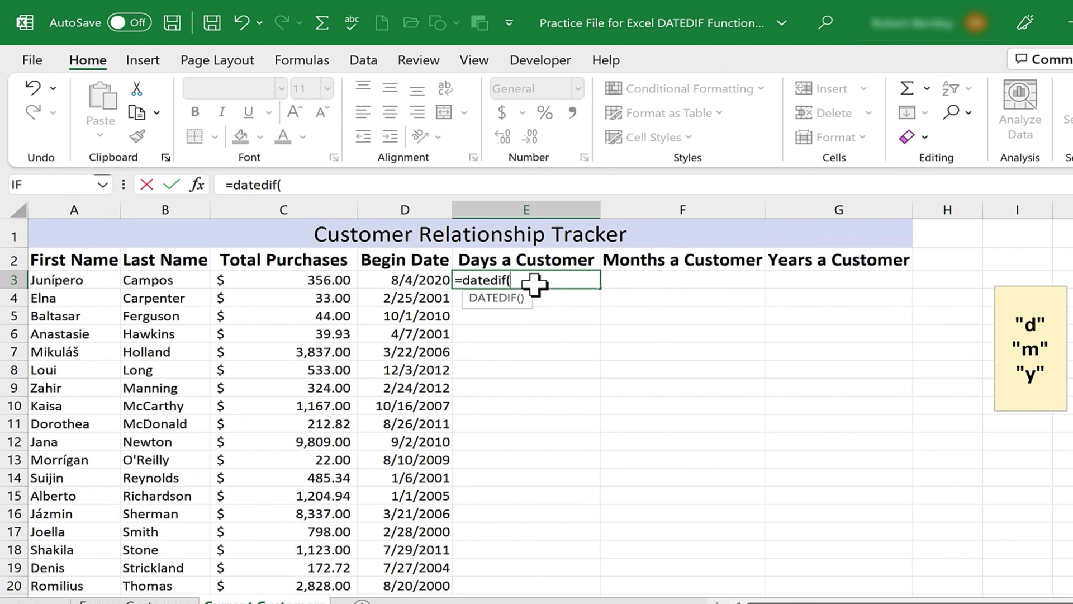
left_click(402, 281)
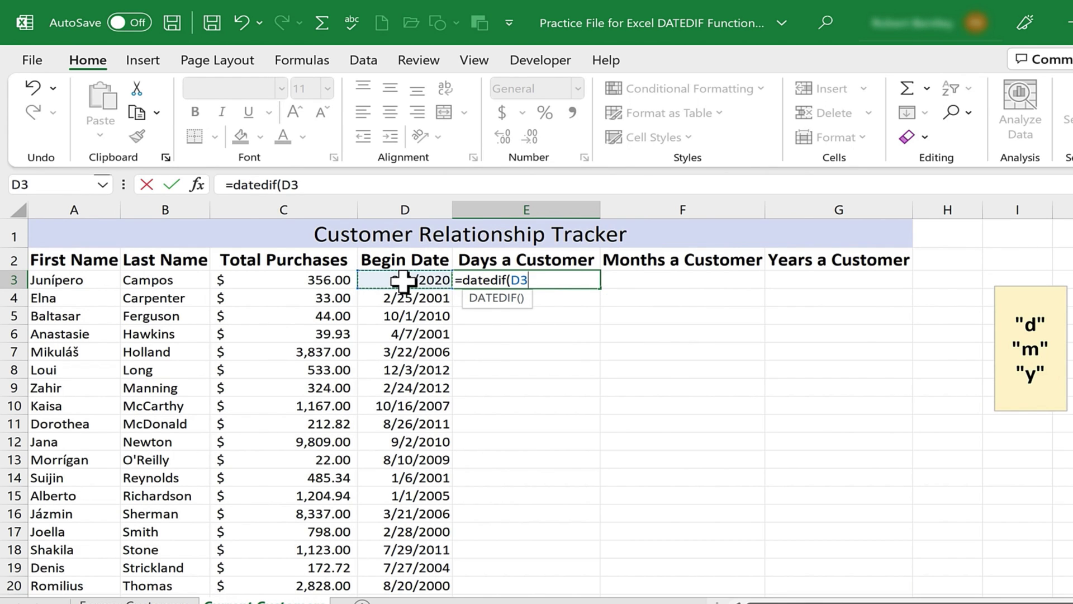
type(",today")
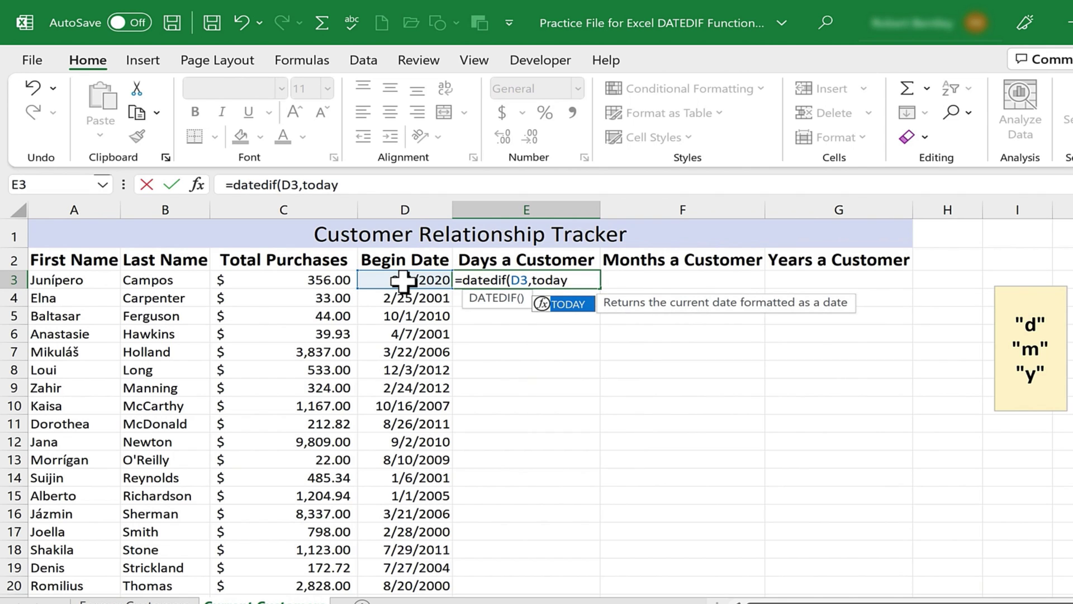
type("(),\"d")
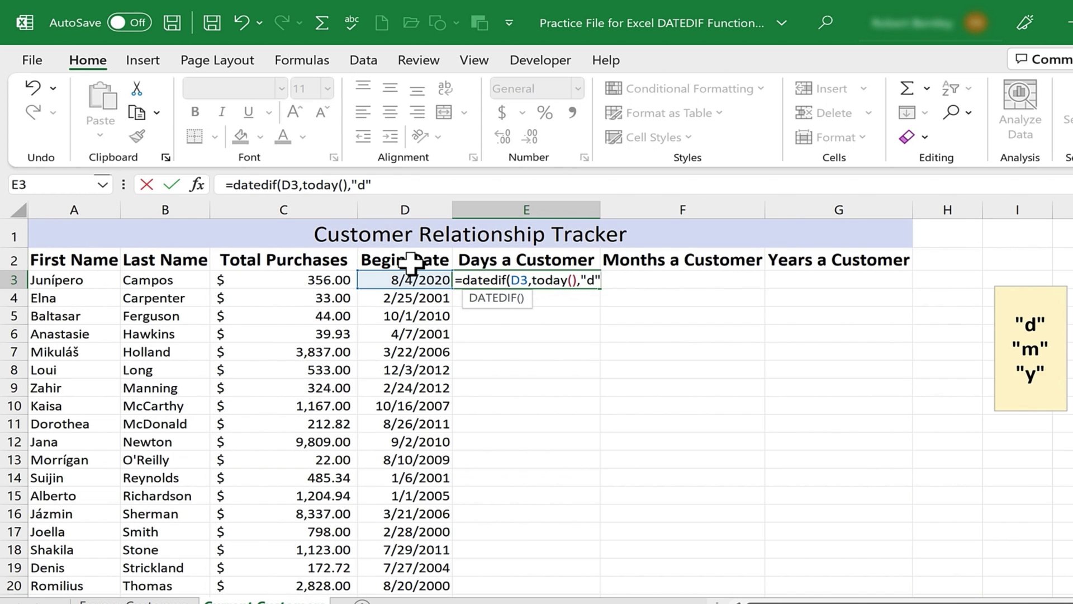
type("\")")
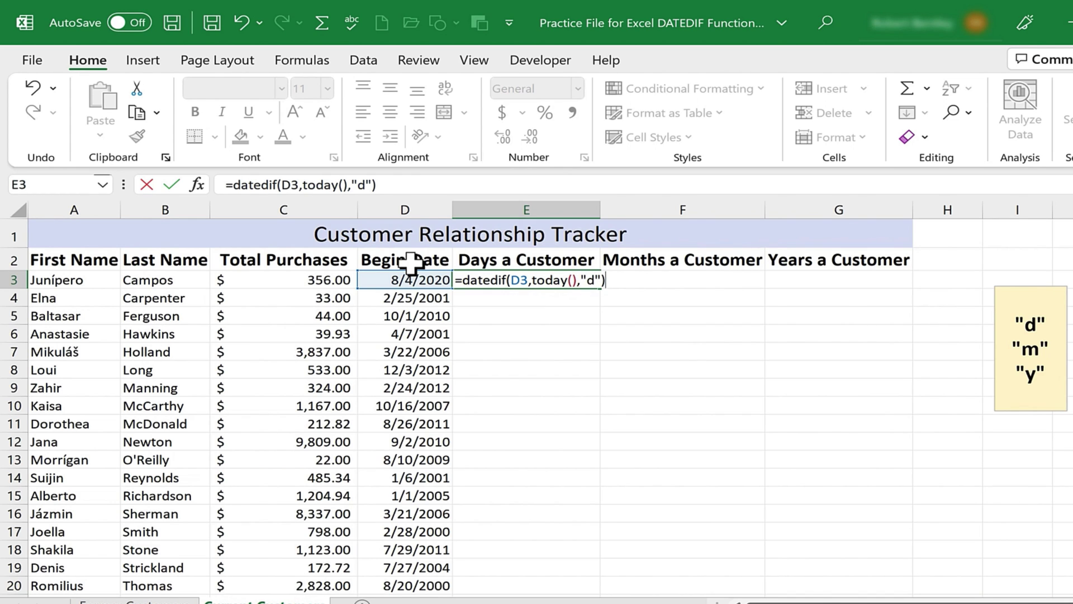
key("Return")
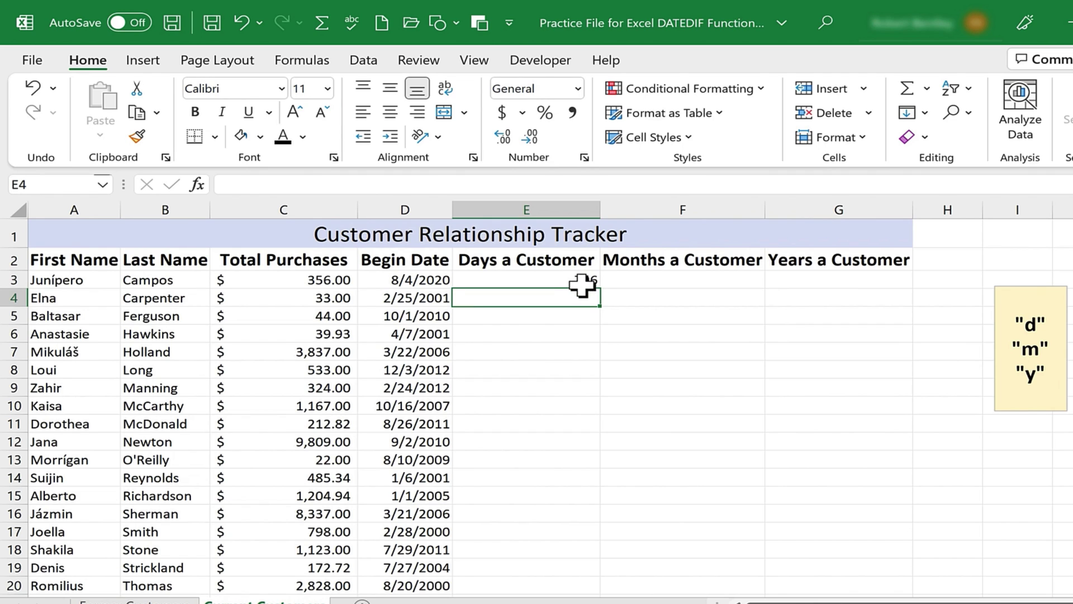
left_click(581, 284)
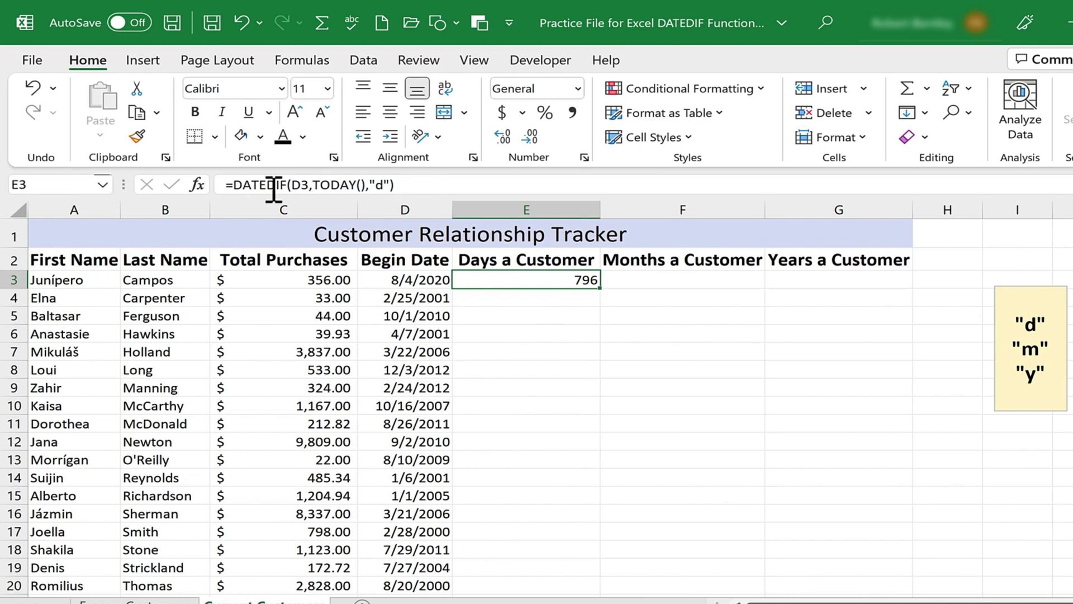
double_click(602, 290)
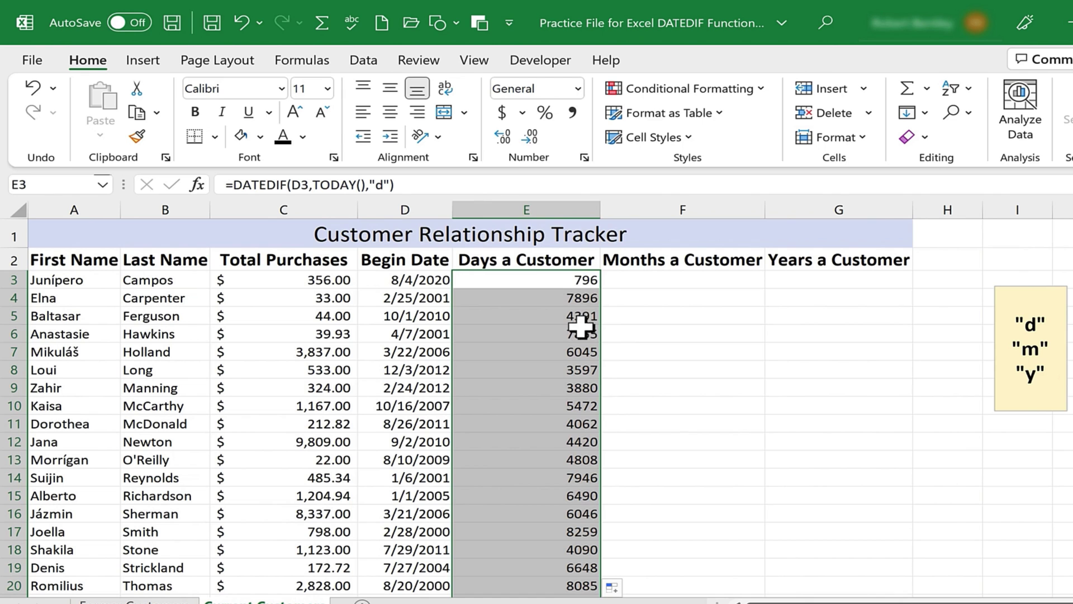
scroll(587, 585, "down", 3)
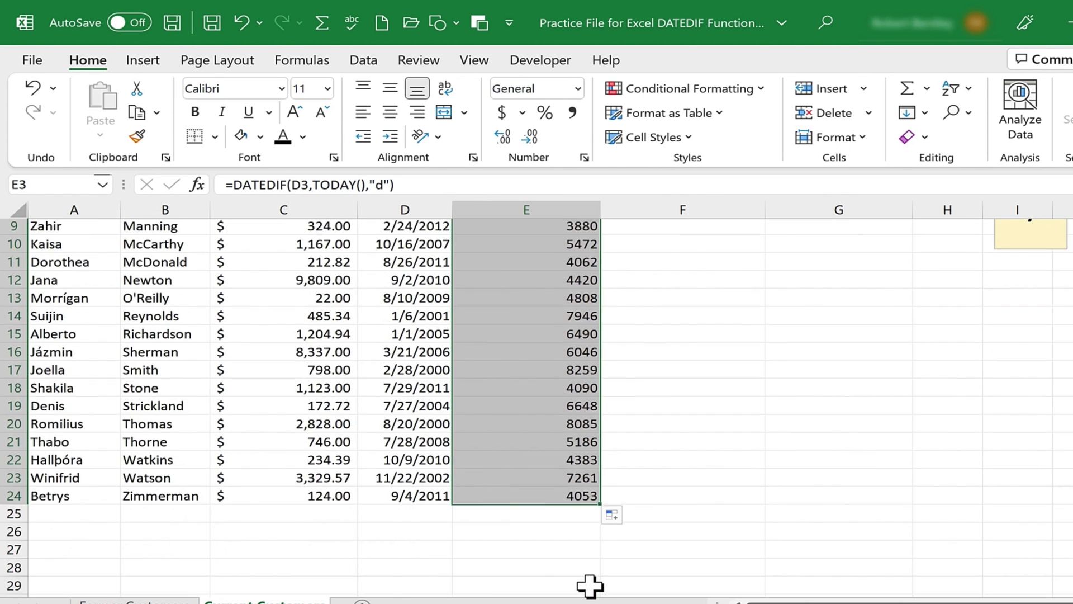
scroll(590, 585, "up", 3)
Enter =DATEDIF(D3,TODAY(),"m") in F3, showing 26 months, and fill it down column F
left_click(681, 279)
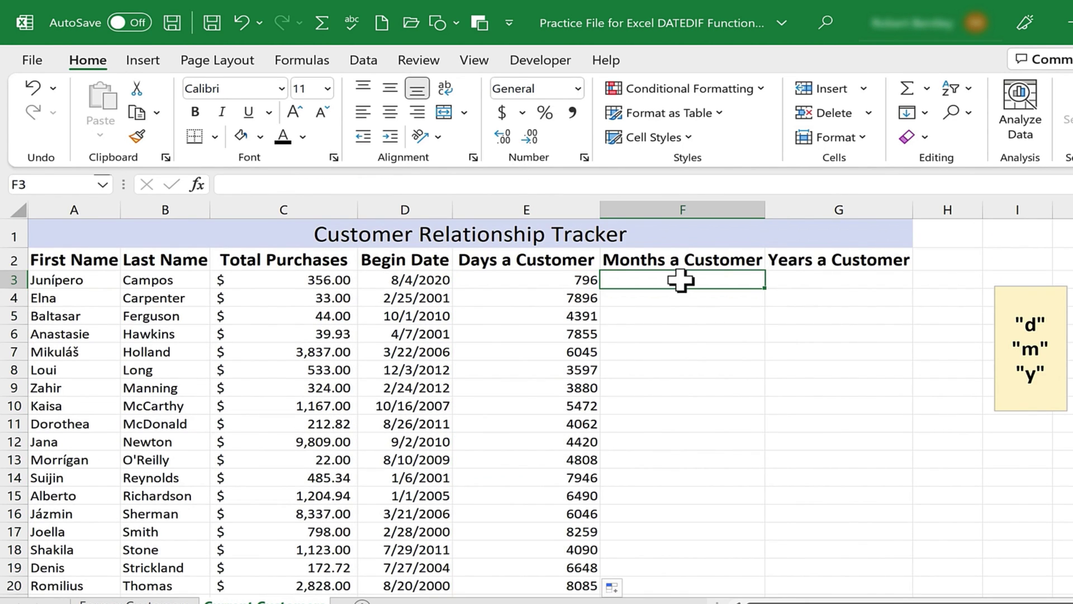
type("=datedi")
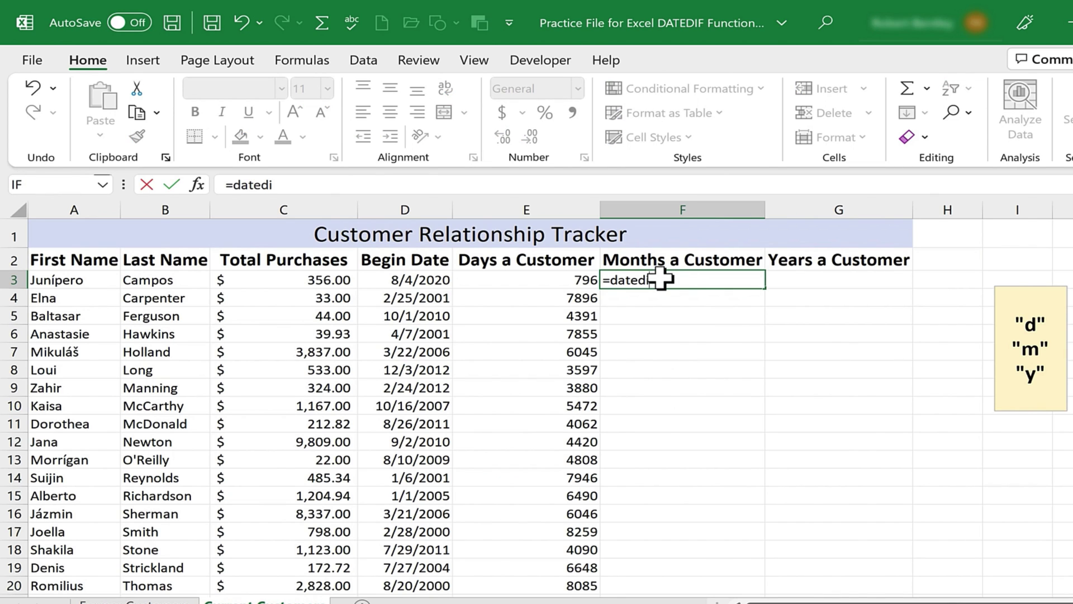
type("f(")
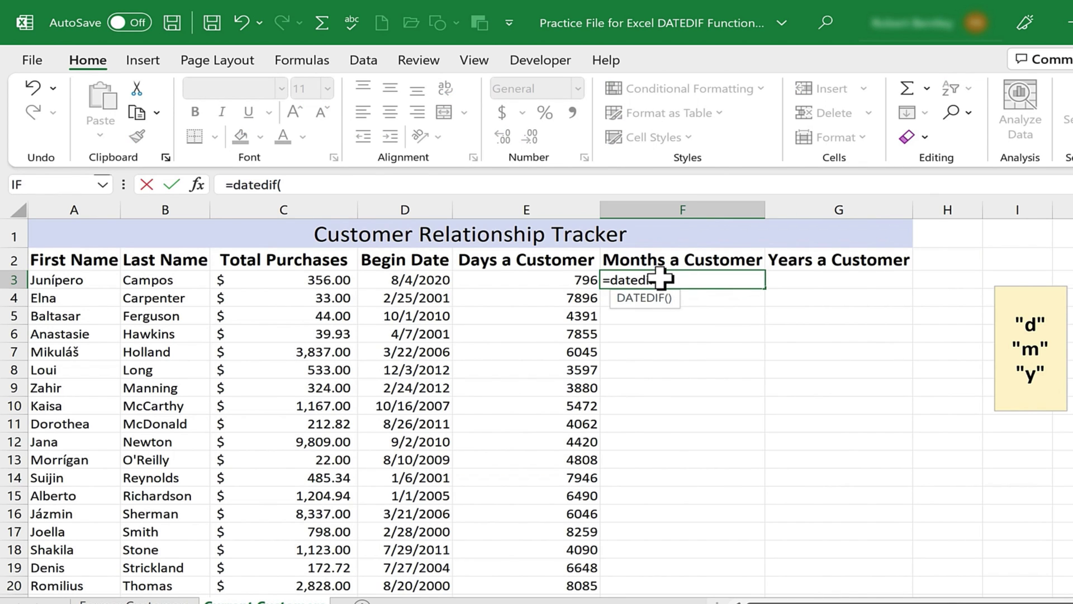
left_click(408, 280)
type(",today(),\"m")
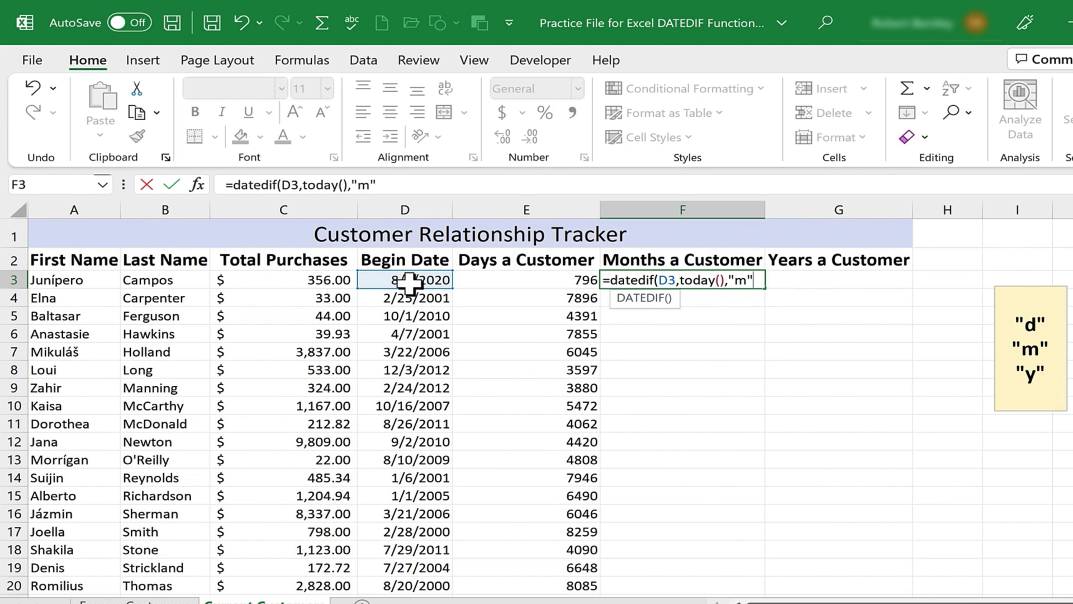
type("\")")
key("Return")
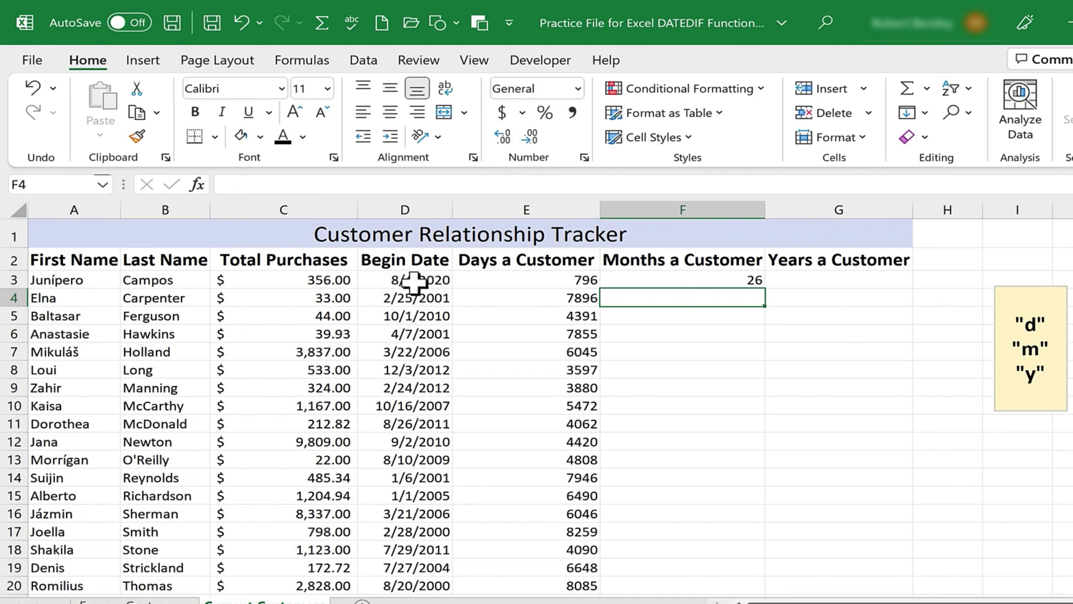
left_click(748, 279)
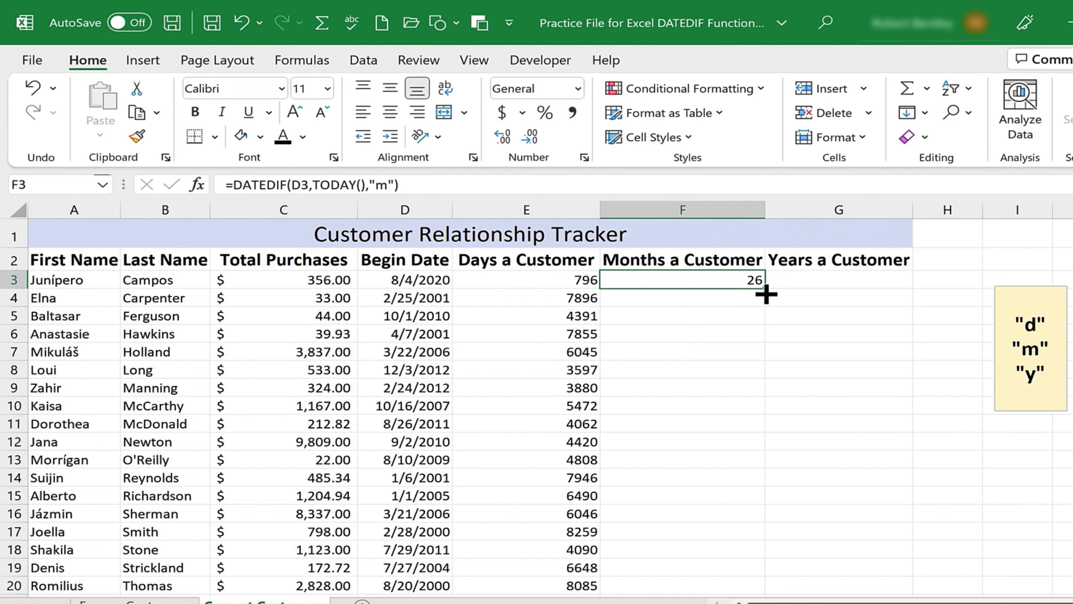
double_click(766, 289)
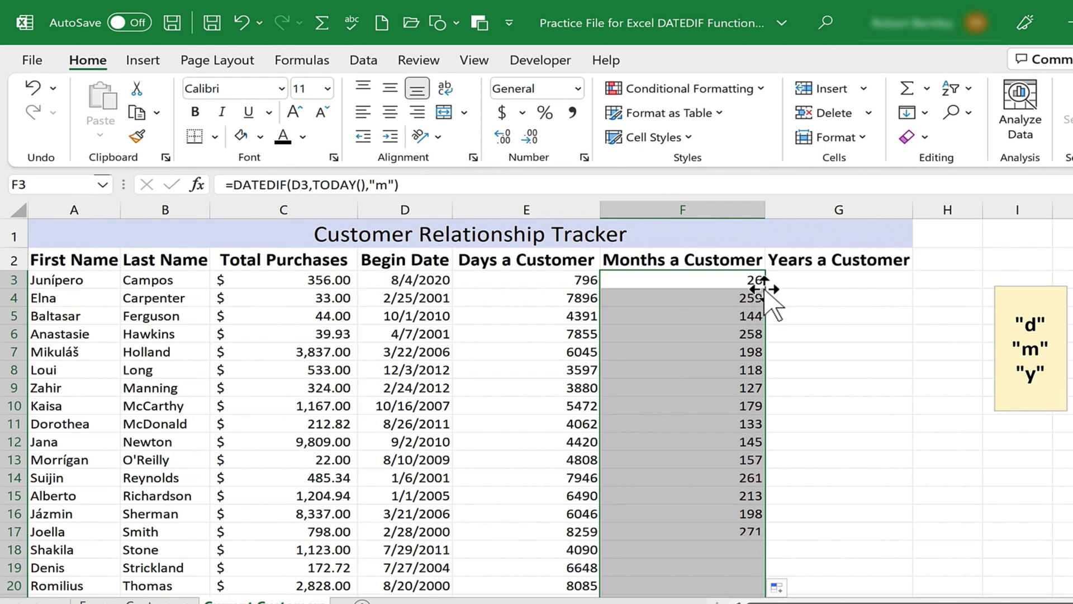
left_click(862, 281)
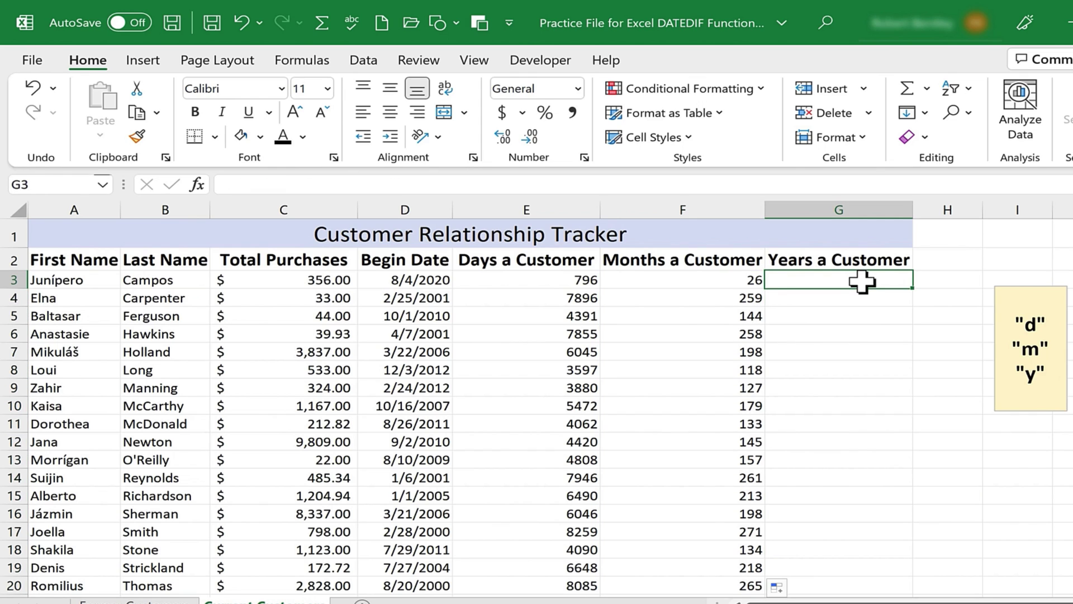
Enter =DATEDIF(D3,TODAY(),"y") in G3, showing 2 years, and fill it down column G
type("=datedif(")
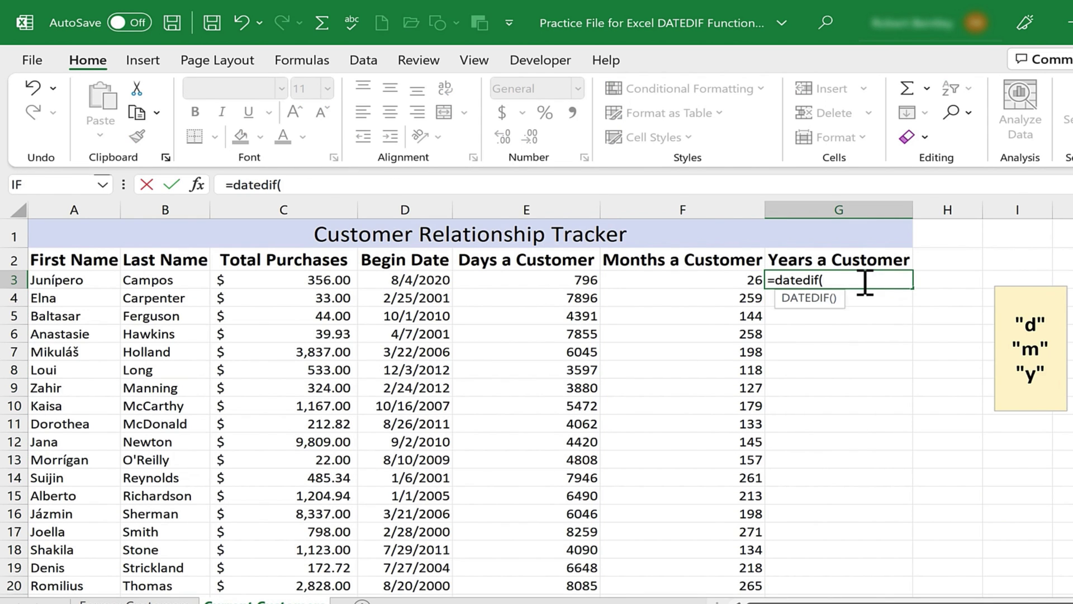
left_click(422, 279)
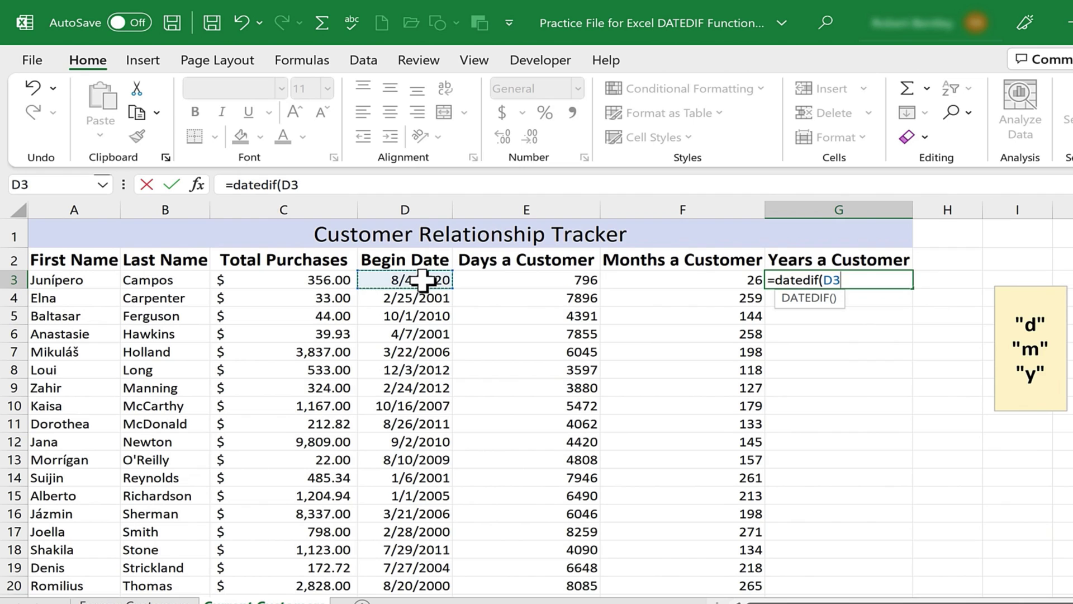
type(",today(),\"y")
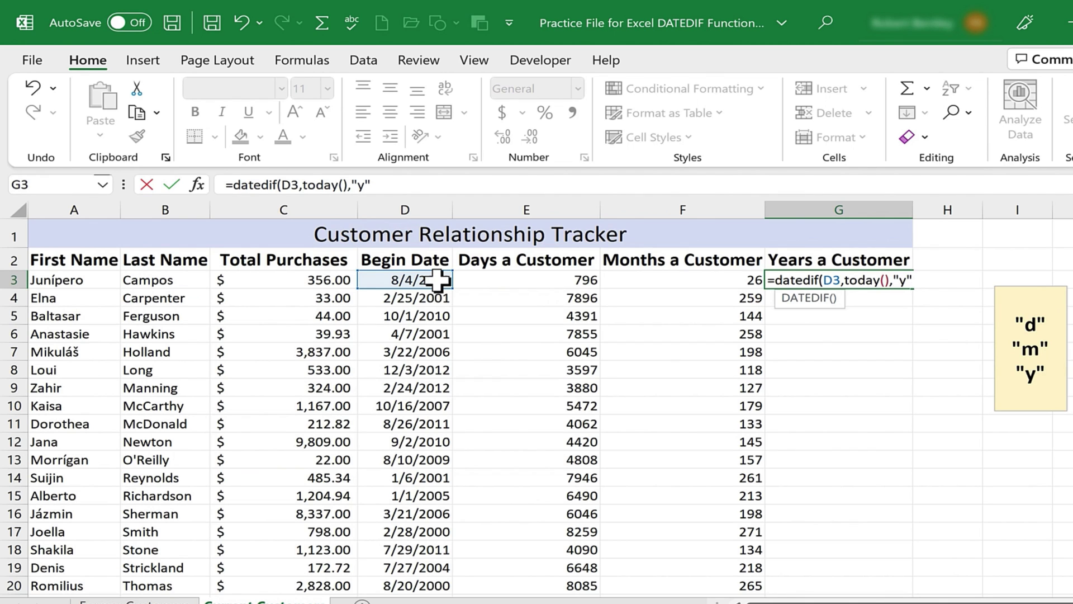
key("Return")
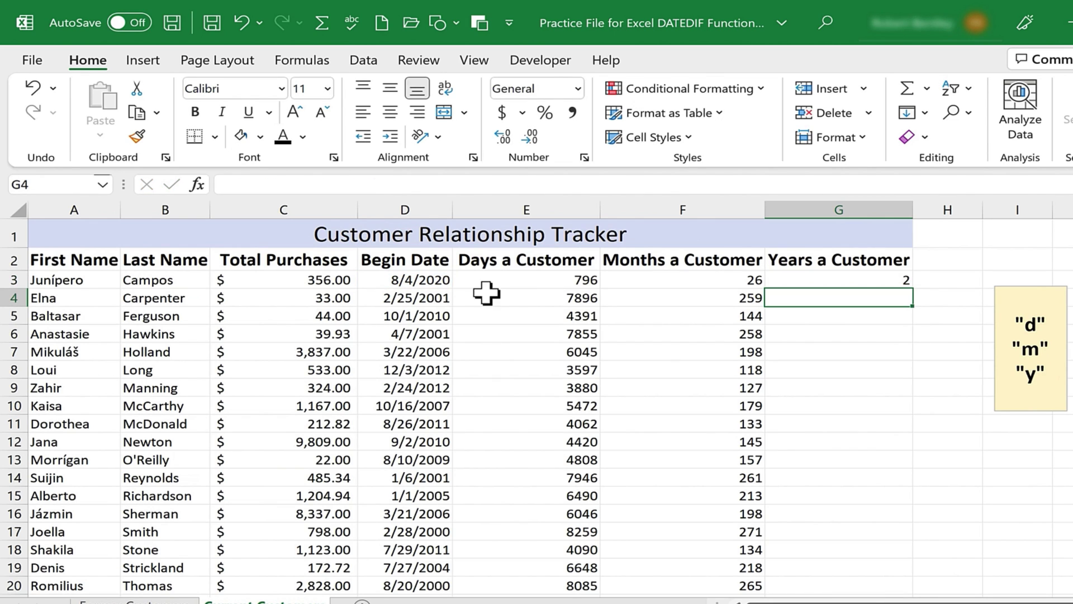
left_click(906, 281)
double_click(913, 289)
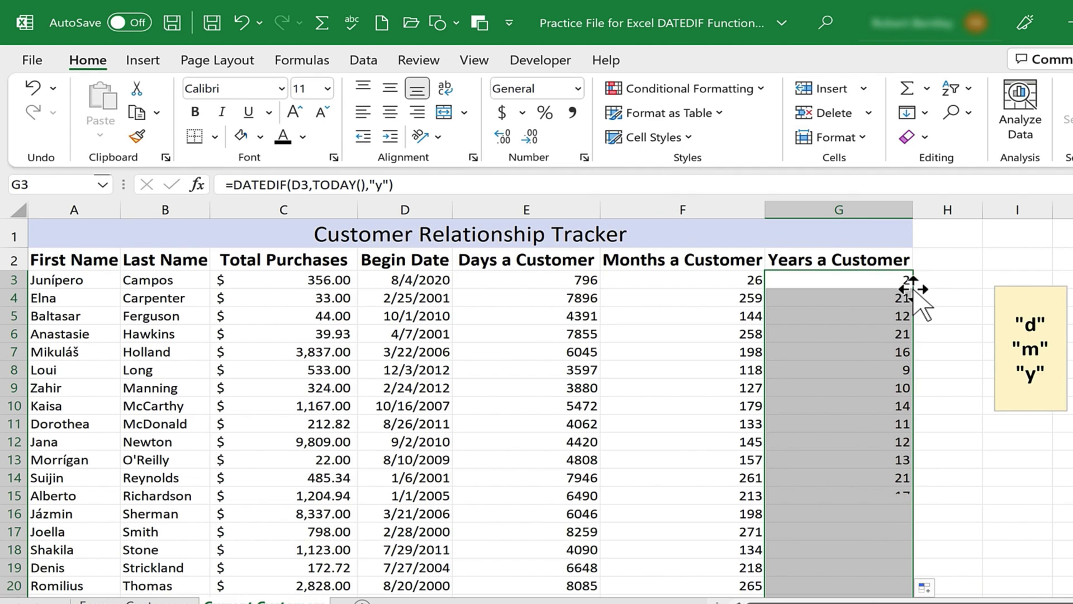
Edit E3's DATEDIF formula to use cell F5 as the end date instead of TODAY()
left_click(1017, 459)
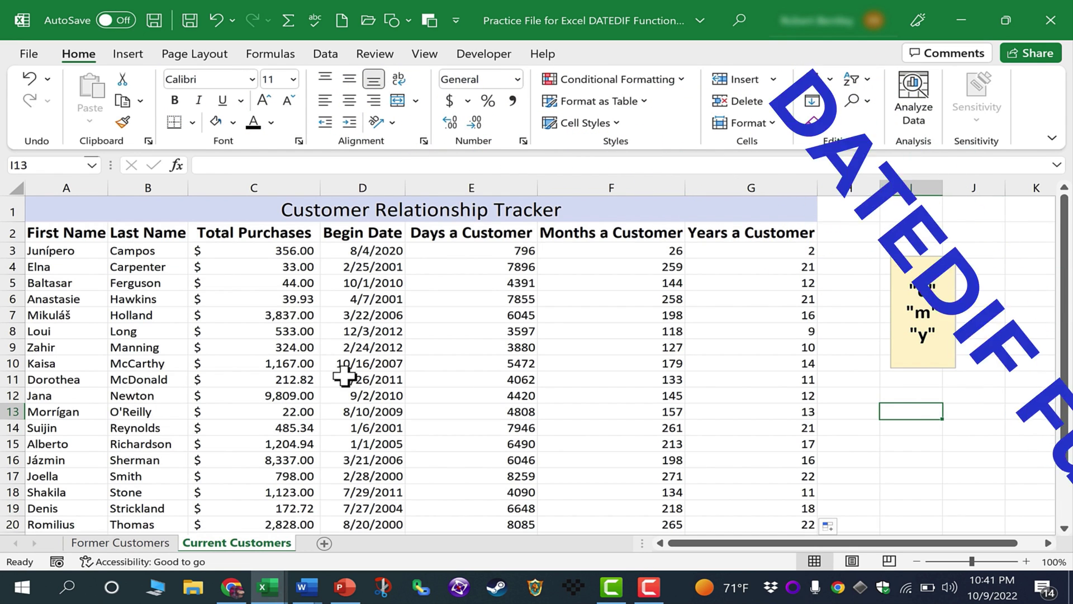
double_click(482, 251)
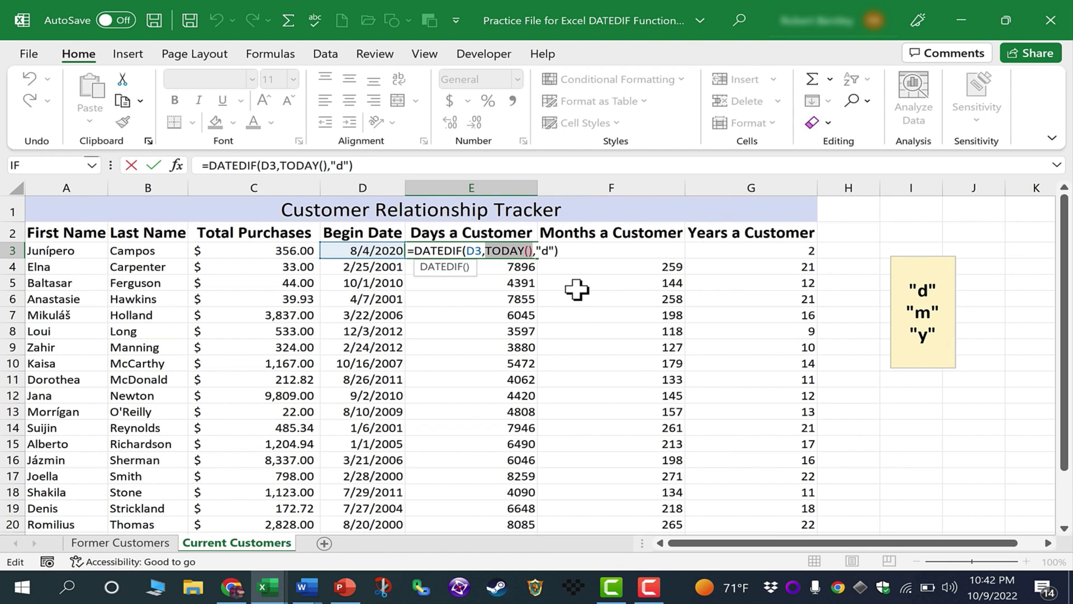
left_click(579, 287)
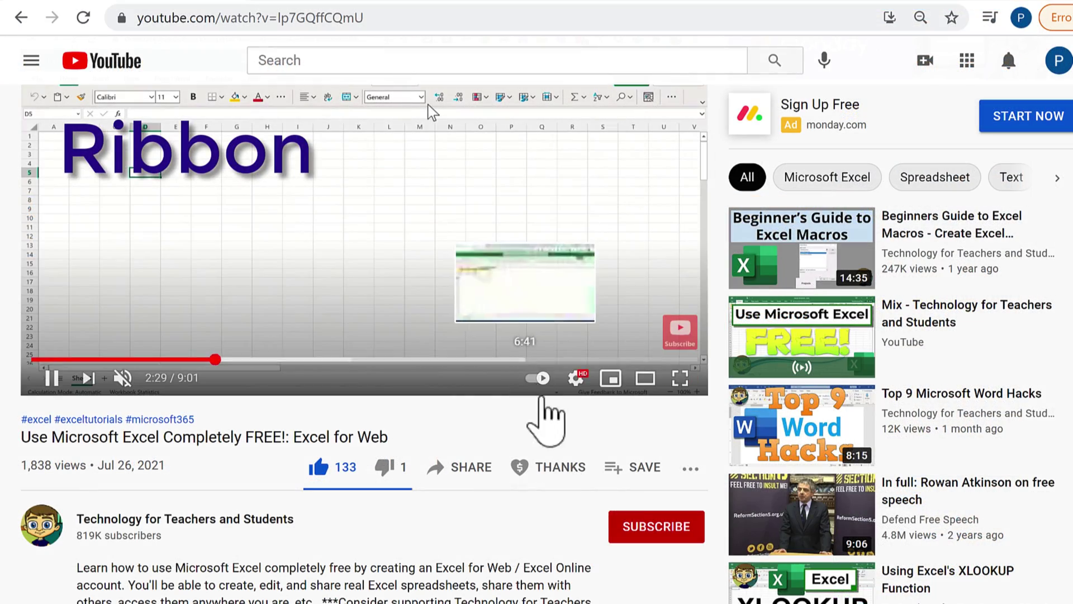
Open the video's Super Thanks dialog offering $2, $5, $10 and $50
left_click(571, 471)
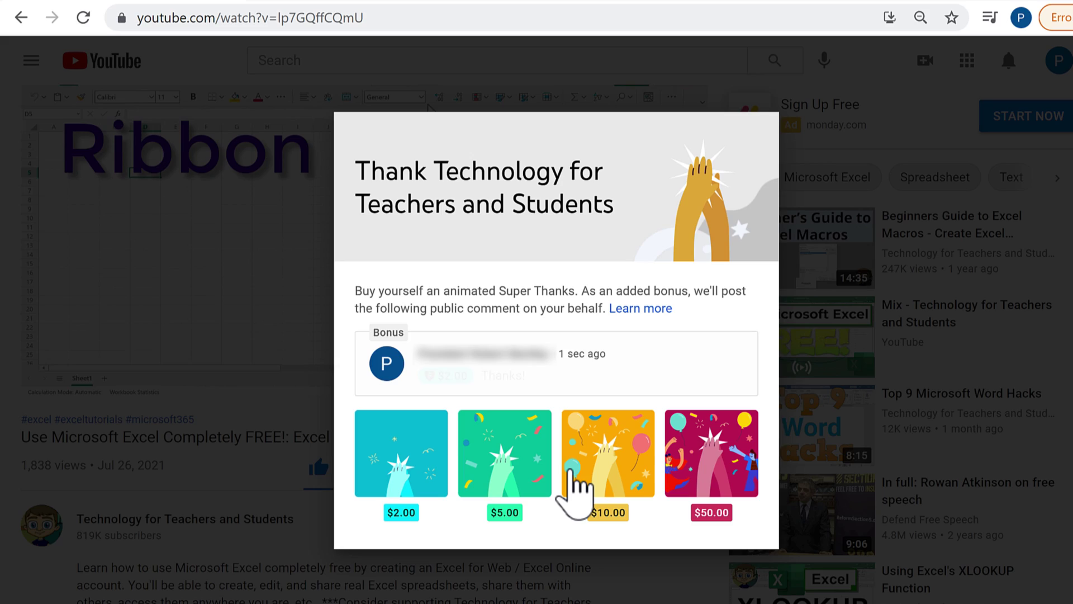